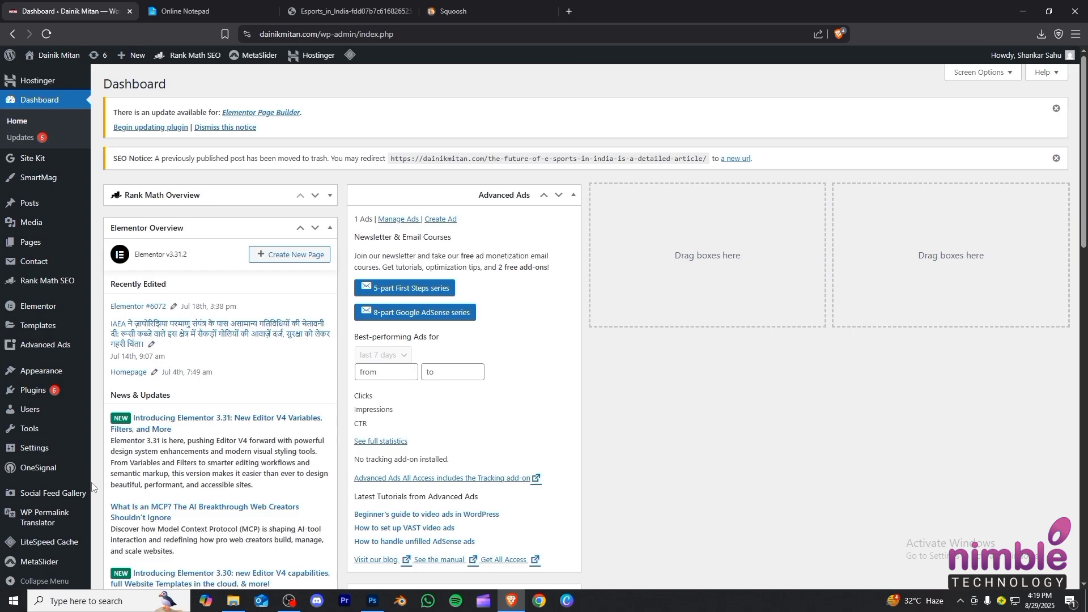
# In the Writing settings, set the default editor for all users to Block editor and save the changes
pyautogui.moveTo(54, 456)
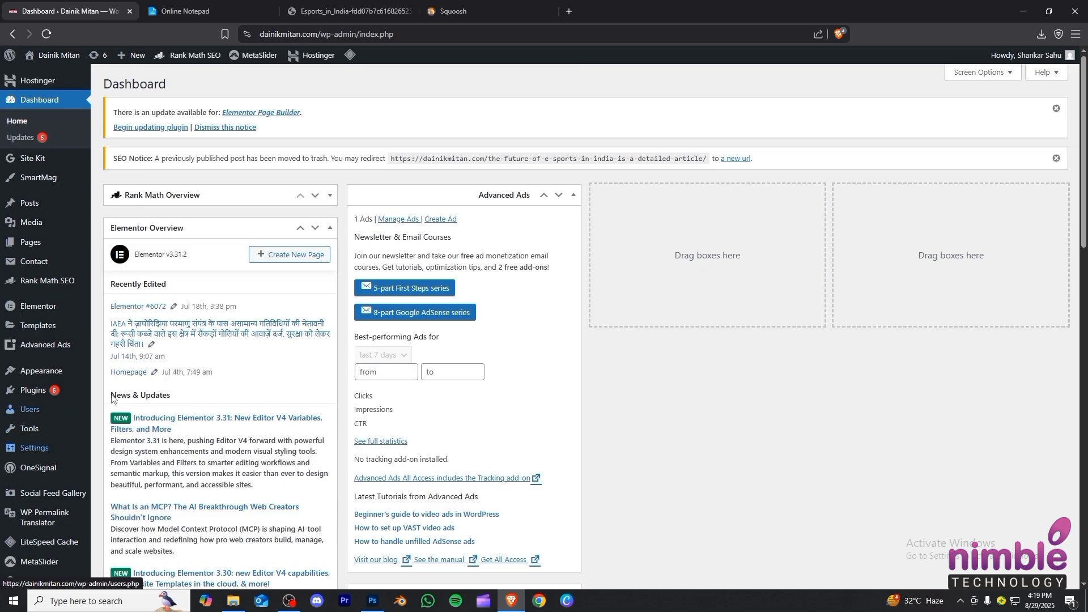
pyautogui.click(111, 391)
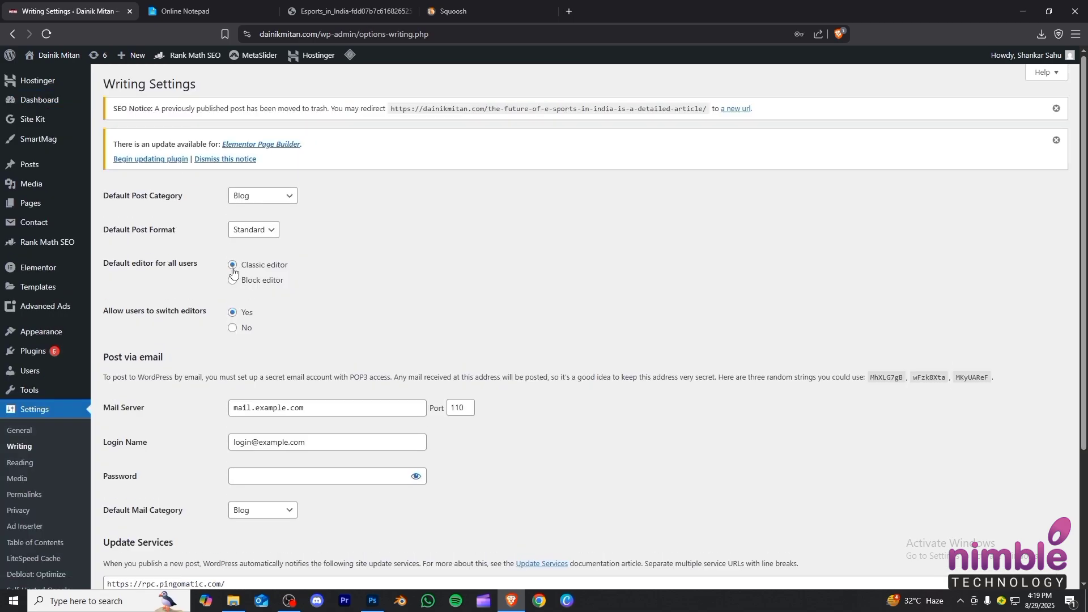
pyautogui.click(232, 266)
pyautogui.click(234, 282)
pyautogui.scroll(-3, 236, 397)
pyautogui.click(132, 473)
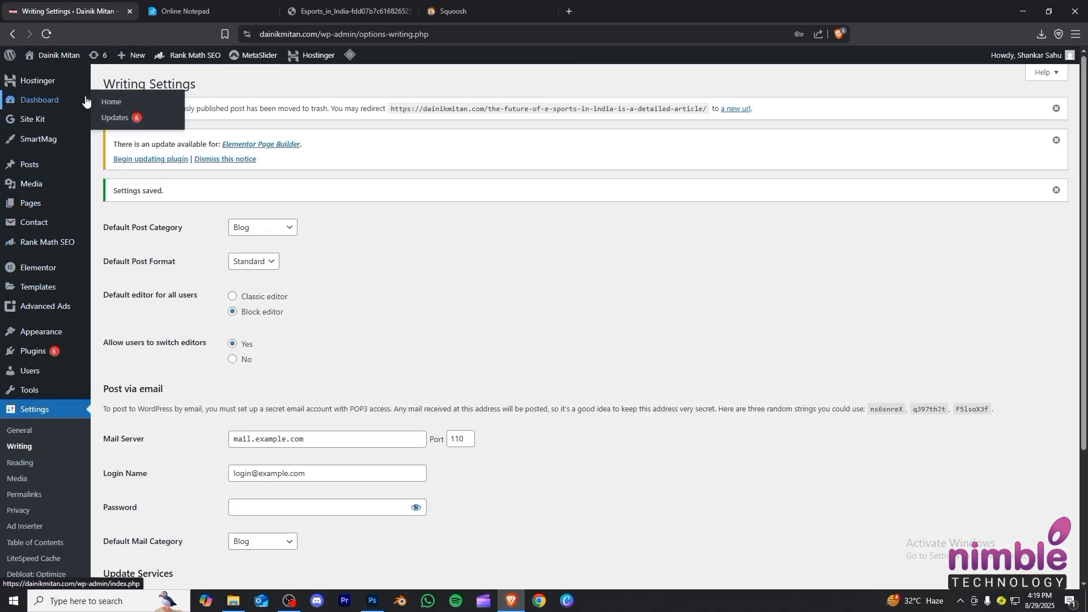
# Return to the dashboard and create a new blank post
pyautogui.click(85, 101)
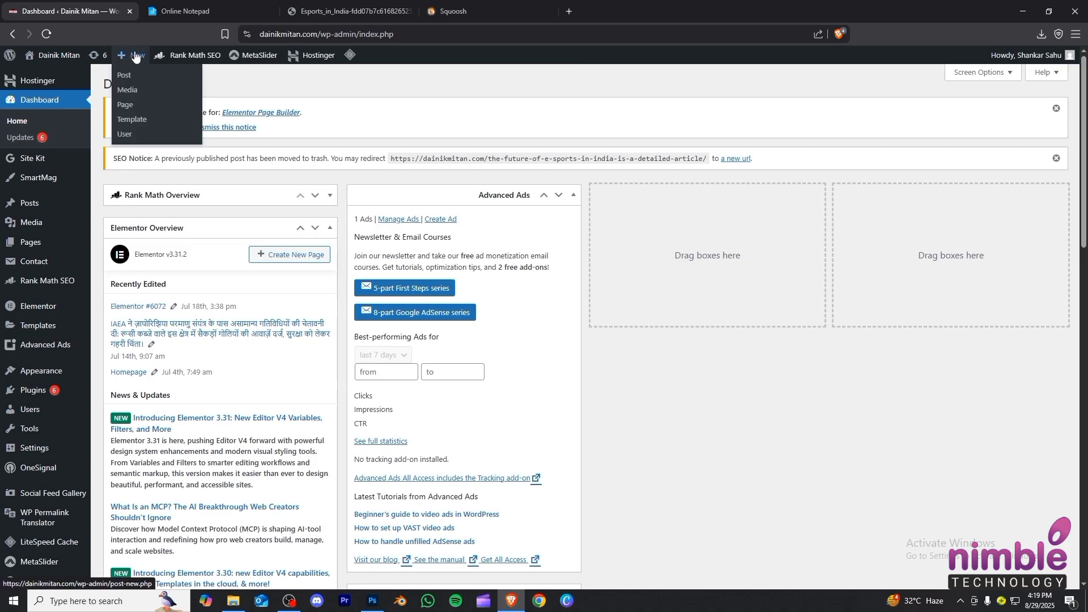
pyautogui.moveTo(74, 202)
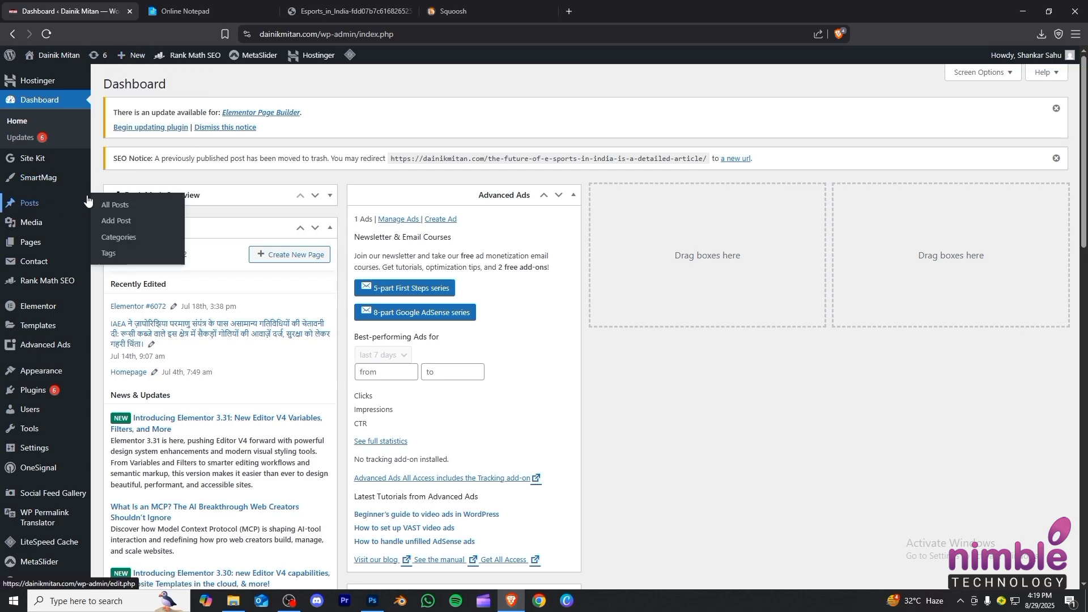
pyautogui.click(124, 226)
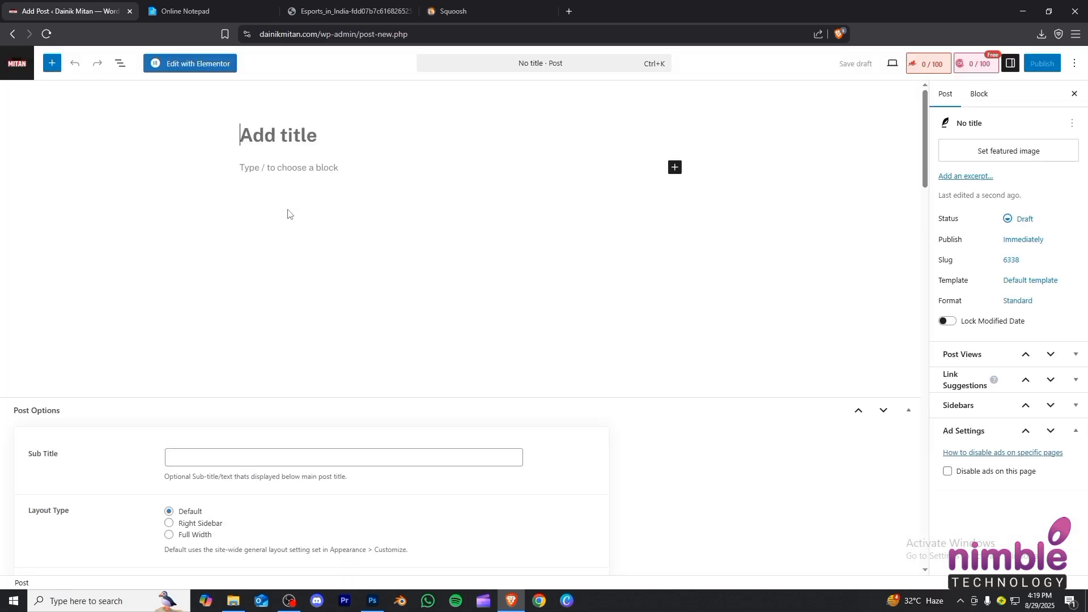
pyautogui.scroll(-3, 731, 236)
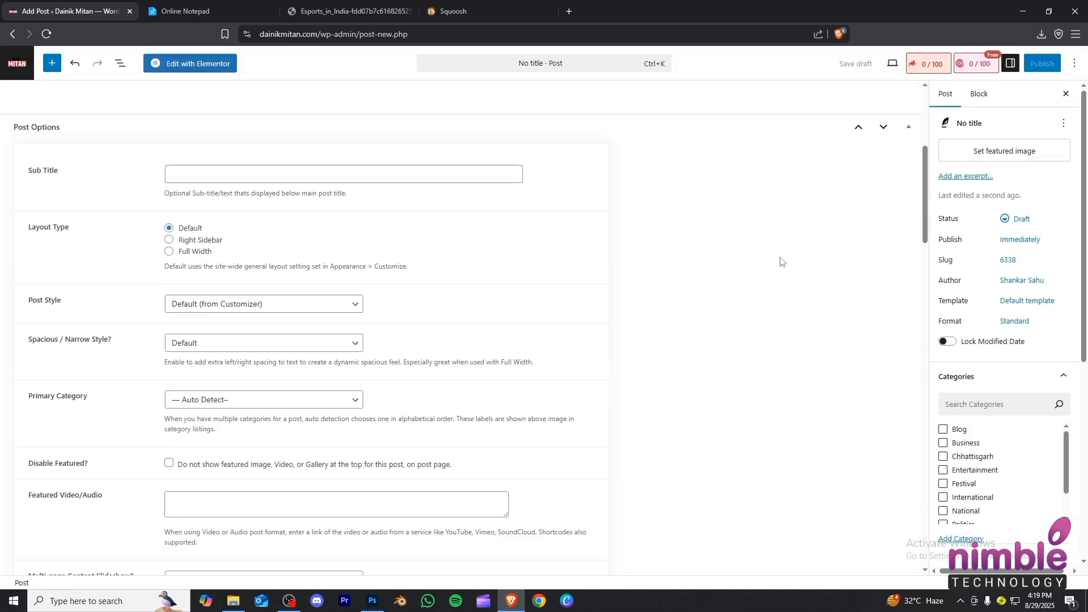
pyautogui.scroll(3, 663, 259)
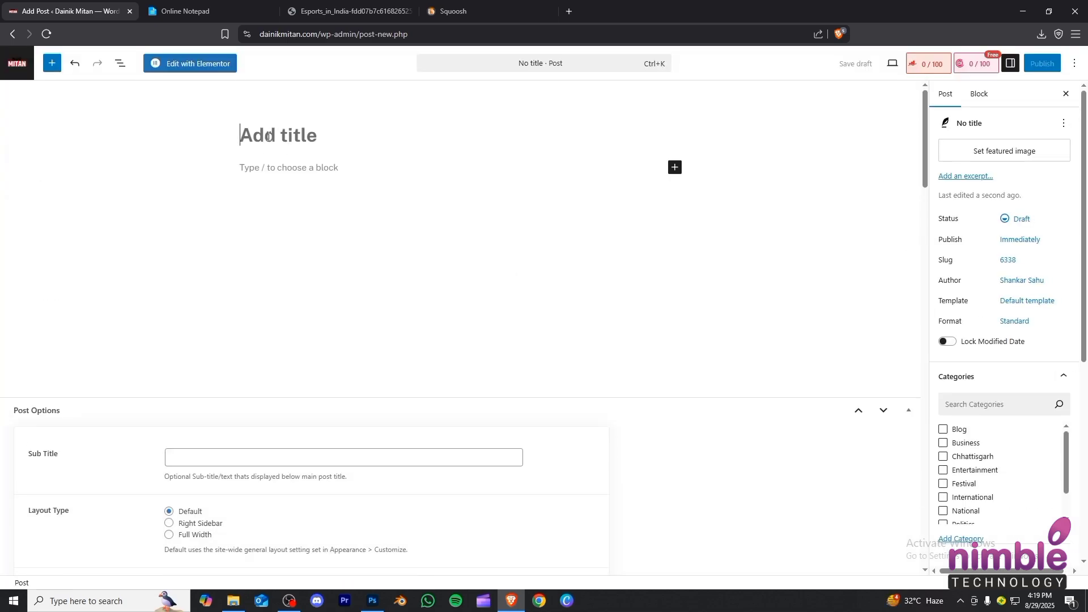
# Copy the article title "भारत में ई-स्पोर्ट्स का भविष्य: एक विस्तृत आलेख" from Online Notepad into the post's title
pyautogui.click(193, 11)
pyautogui.tripleClick(289, 128)
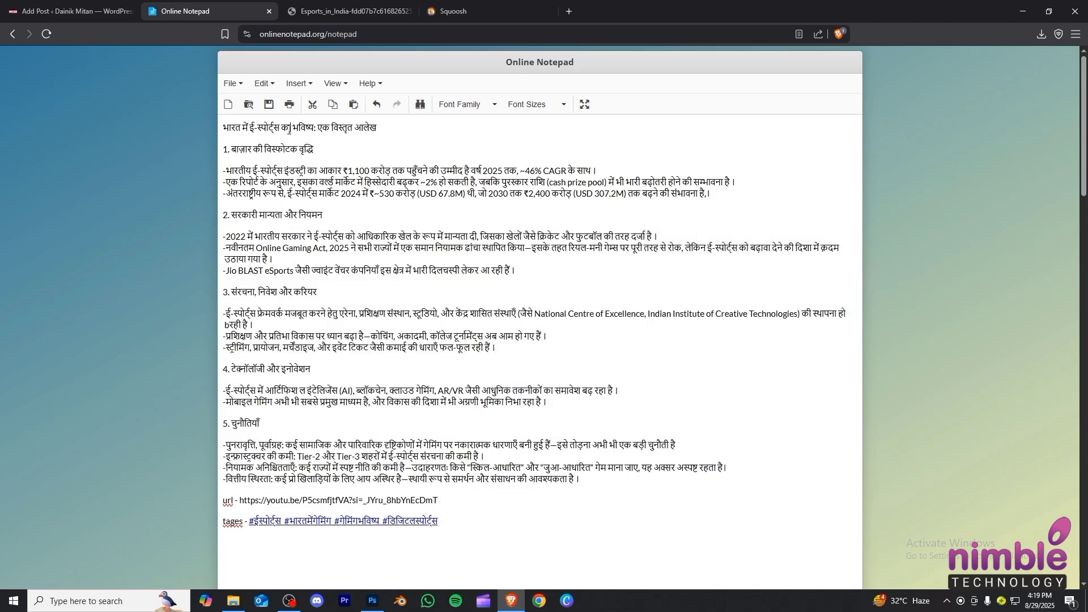
pyautogui.rightClick(289, 128)
pyautogui.click(310, 181)
pyautogui.click(73, 11)
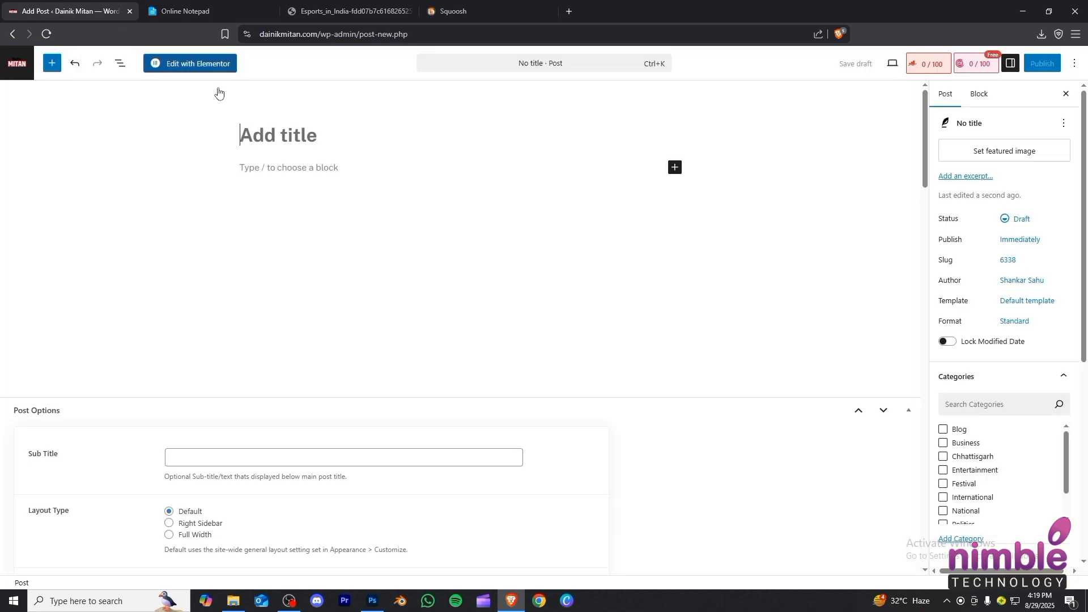
pyautogui.hotkey('ctrl', 'v')
pyautogui.click(296, 168)
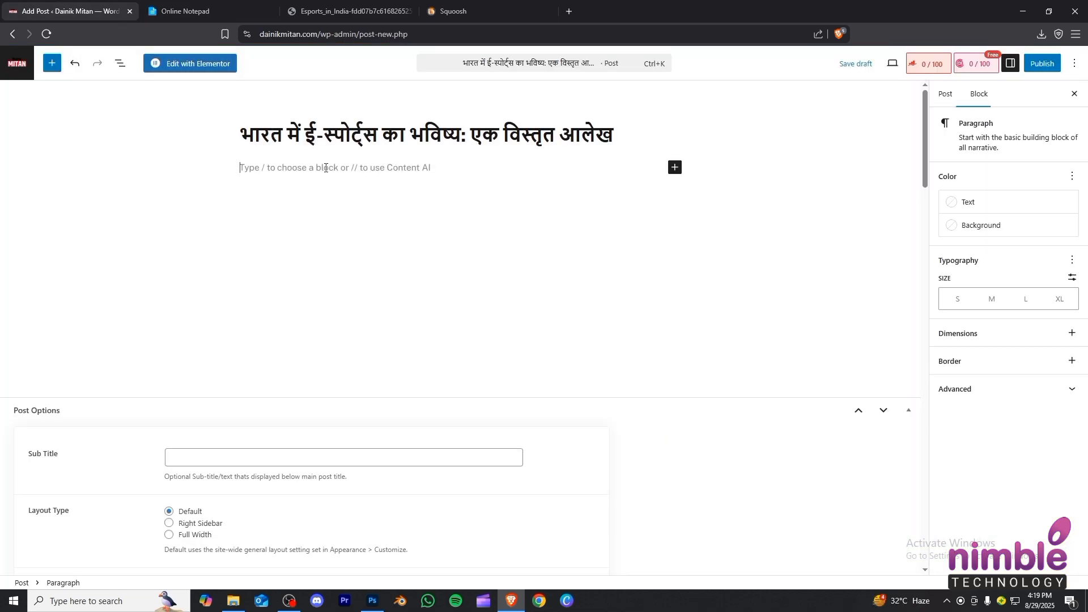
pyautogui.click(675, 167)
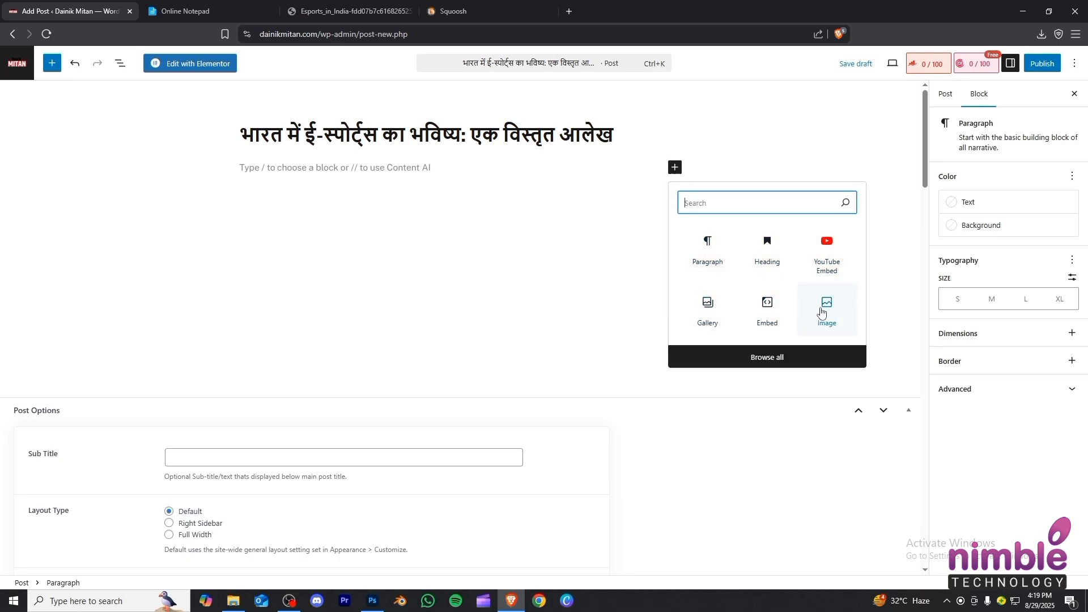
pyautogui.click(709, 241)
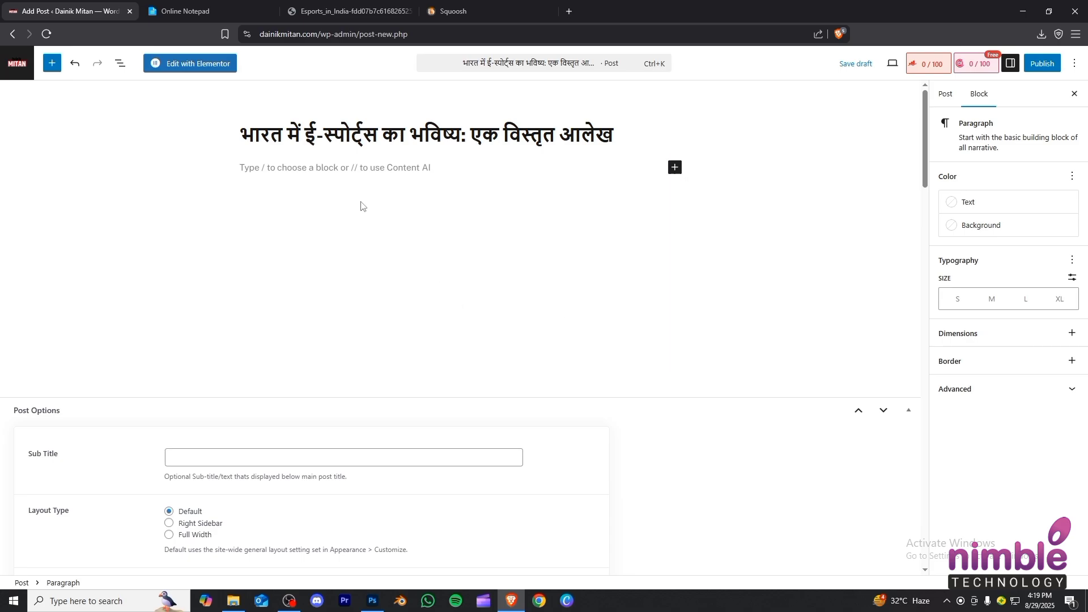
pyautogui.click(676, 167)
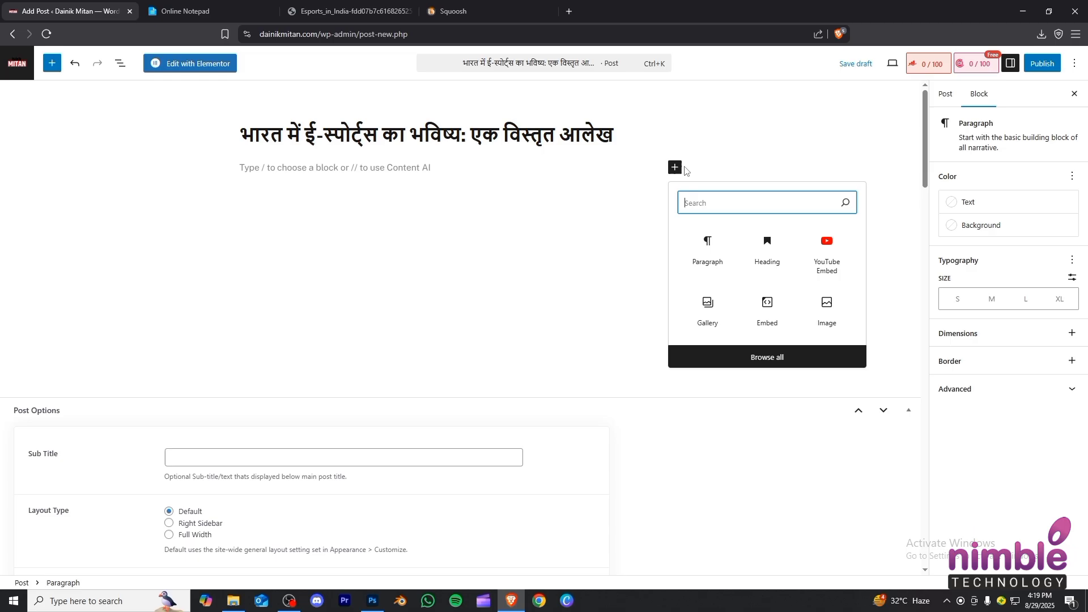
pyautogui.click(825, 309)
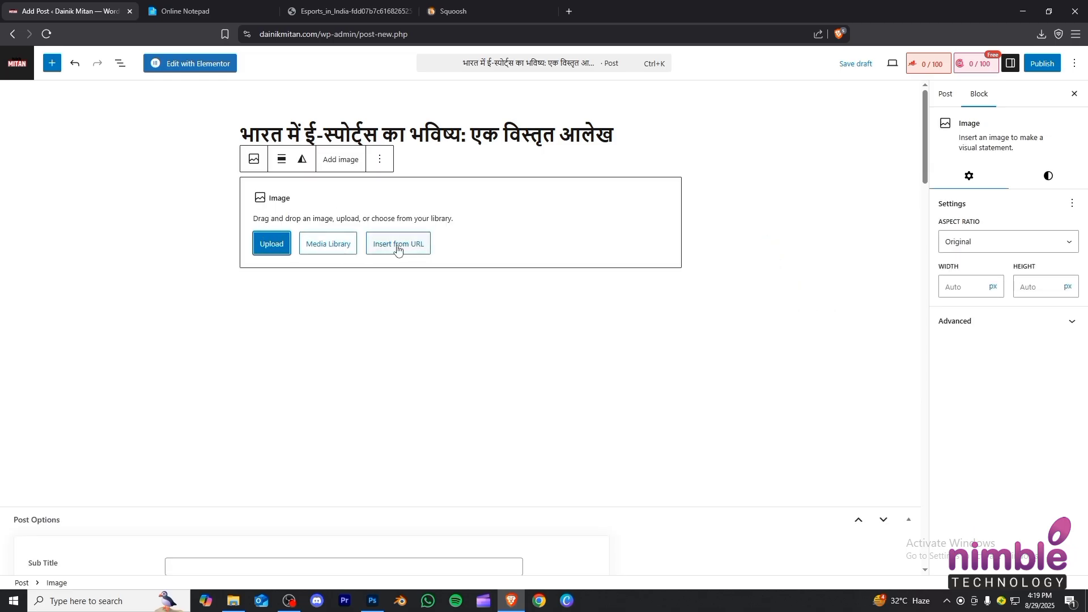
pyautogui.click(387, 166)
pyautogui.click(400, 495)
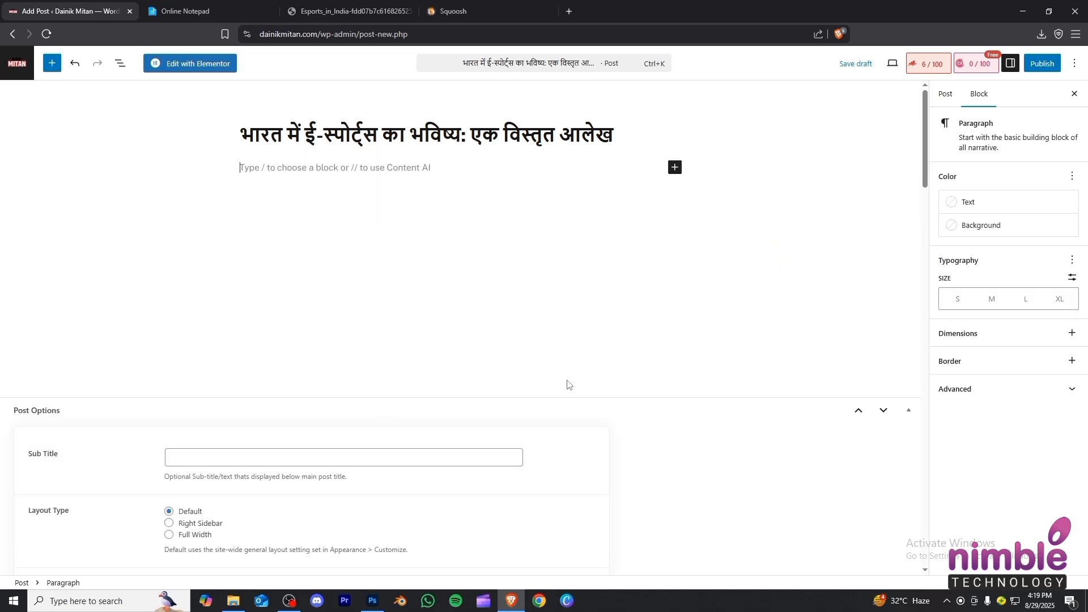
# Add a Paragraph block and fill it with the article's sections 1 to 5 copied from Online Notepad
pyautogui.click(675, 167)
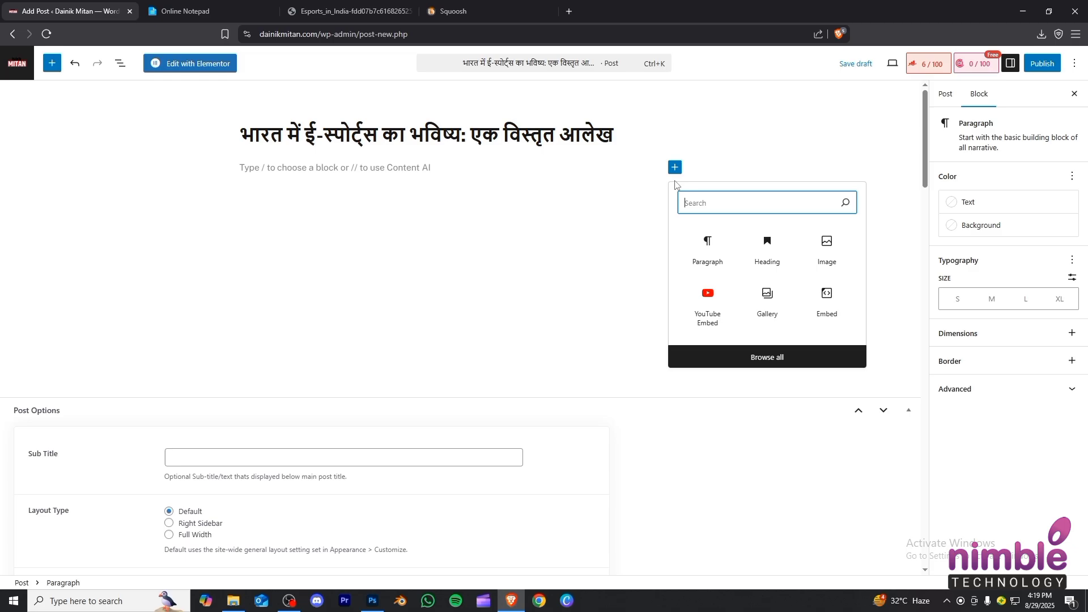
pyautogui.click(697, 252)
pyautogui.hotkey('ctrl', 'Tab')
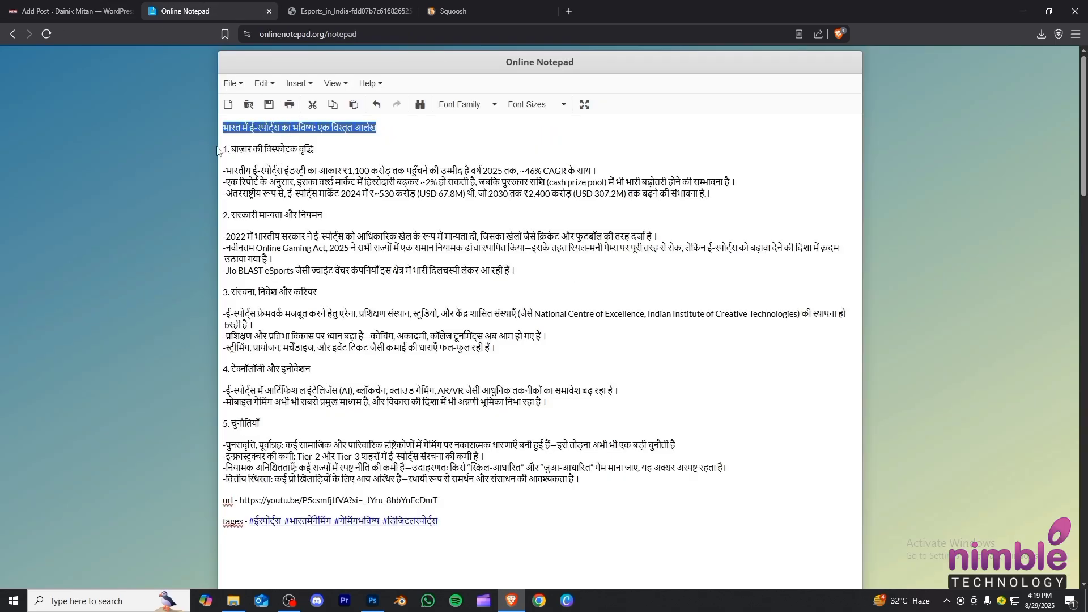
pyautogui.moveTo(225, 148); pyautogui.dragTo(614, 483)
pyautogui.rightClick(533, 481)
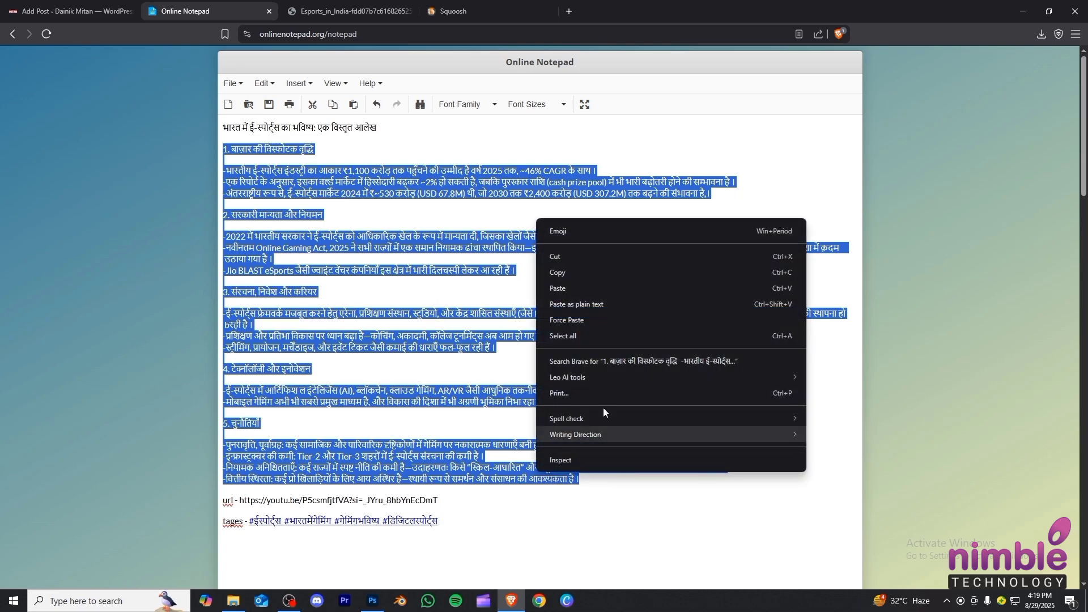
pyautogui.click(605, 268)
pyautogui.click(68, 11)
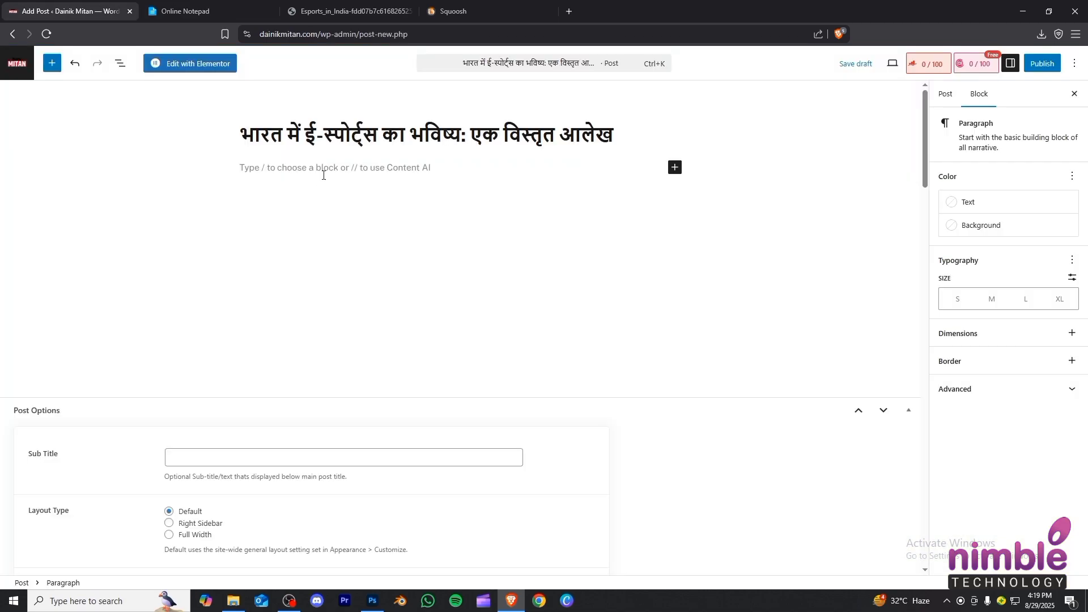
pyautogui.hotkey('ctrl', 'v')
pyautogui.scroll(10, 258, 283)
pyautogui.scroll(2, 258, 284)
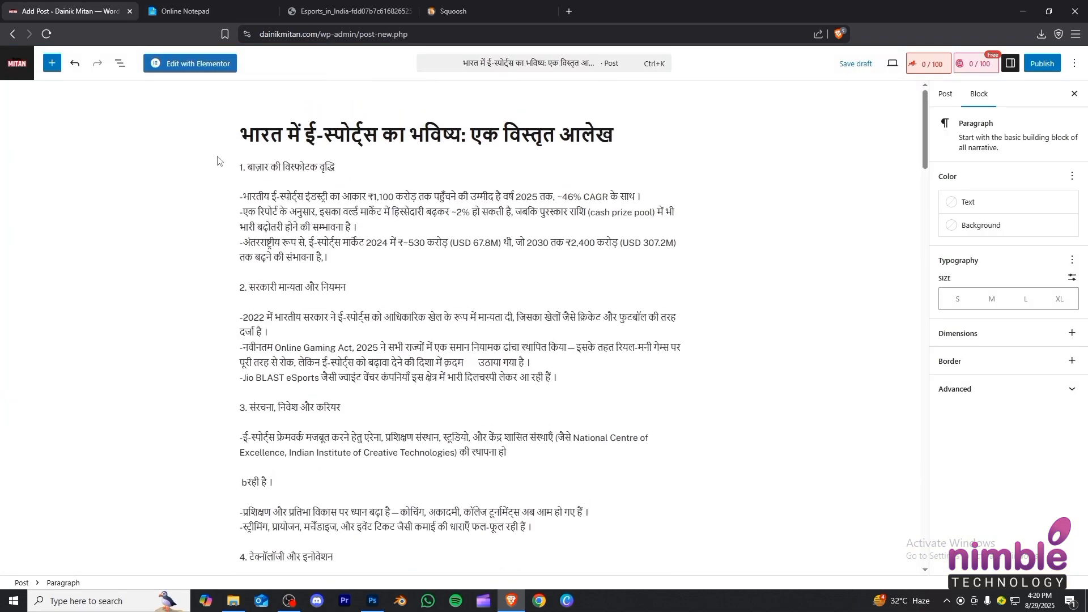
# Examine the post title, the numbered section lines and the body paragraphs of the pasted article
pyautogui.click(238, 169)
pyautogui.moveTo(241, 166); pyautogui.dragTo(337, 168)
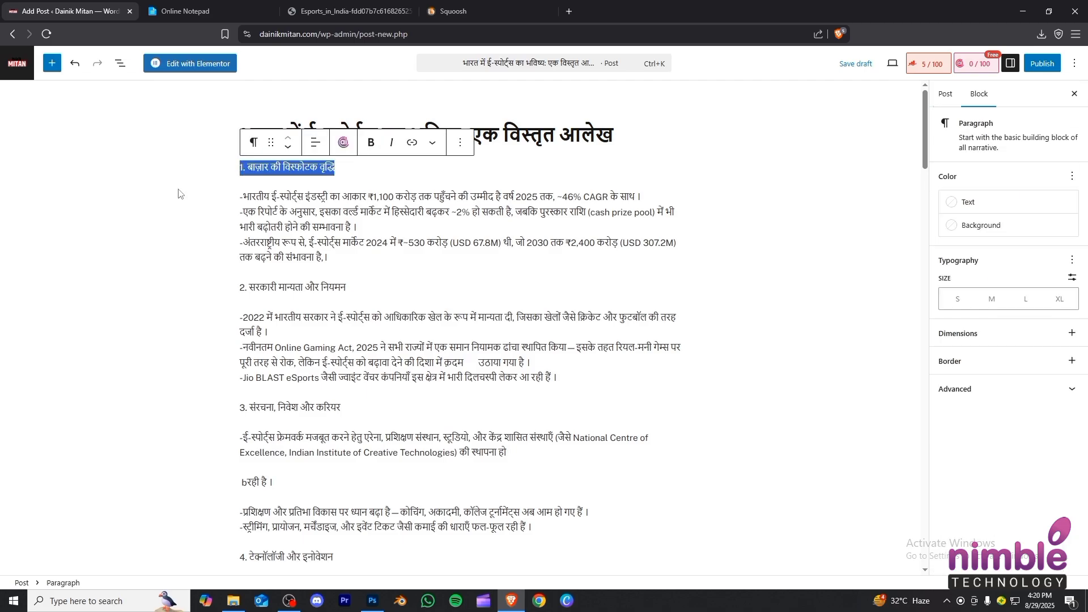
pyautogui.click(178, 191)
pyautogui.moveTo(241, 136); pyautogui.dragTo(729, 134)
pyautogui.click(730, 142)
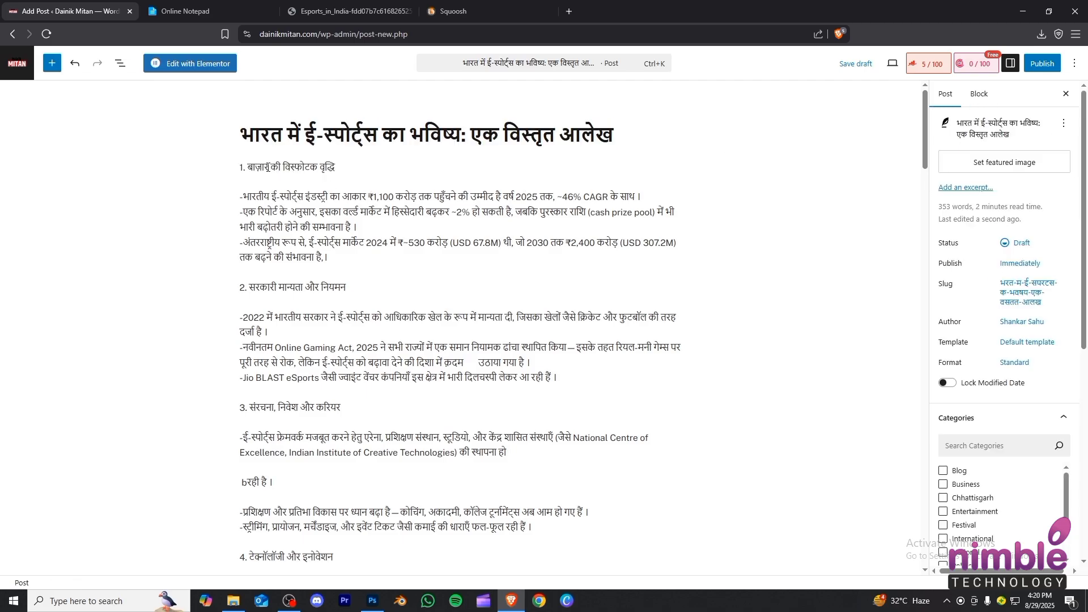
pyautogui.moveTo(248, 167); pyautogui.dragTo(336, 168)
pyautogui.click(259, 212)
pyautogui.click(270, 285)
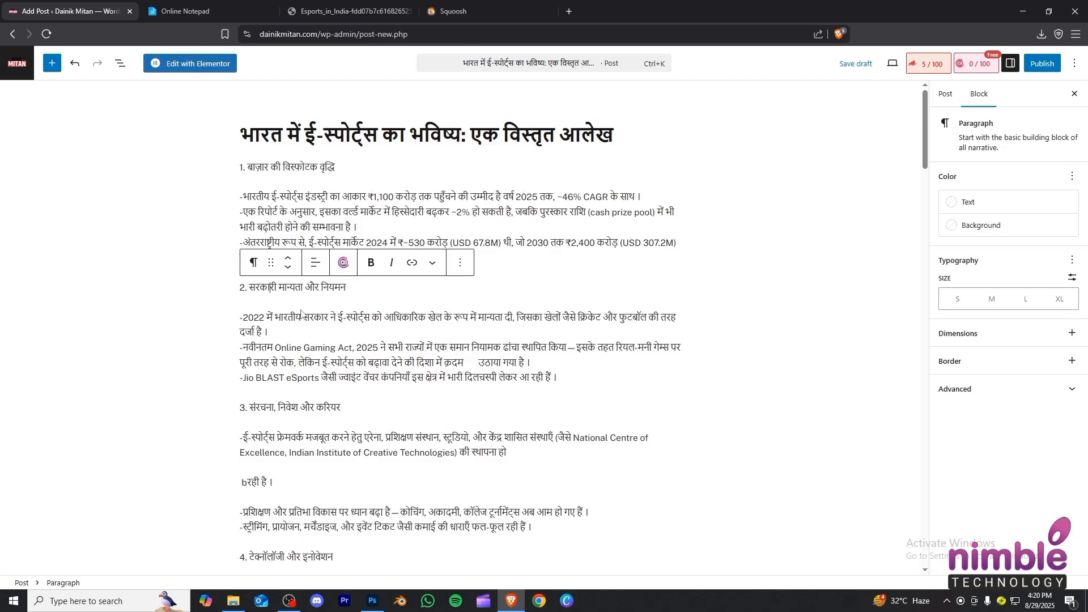
pyautogui.click(303, 317)
pyautogui.click(310, 454)
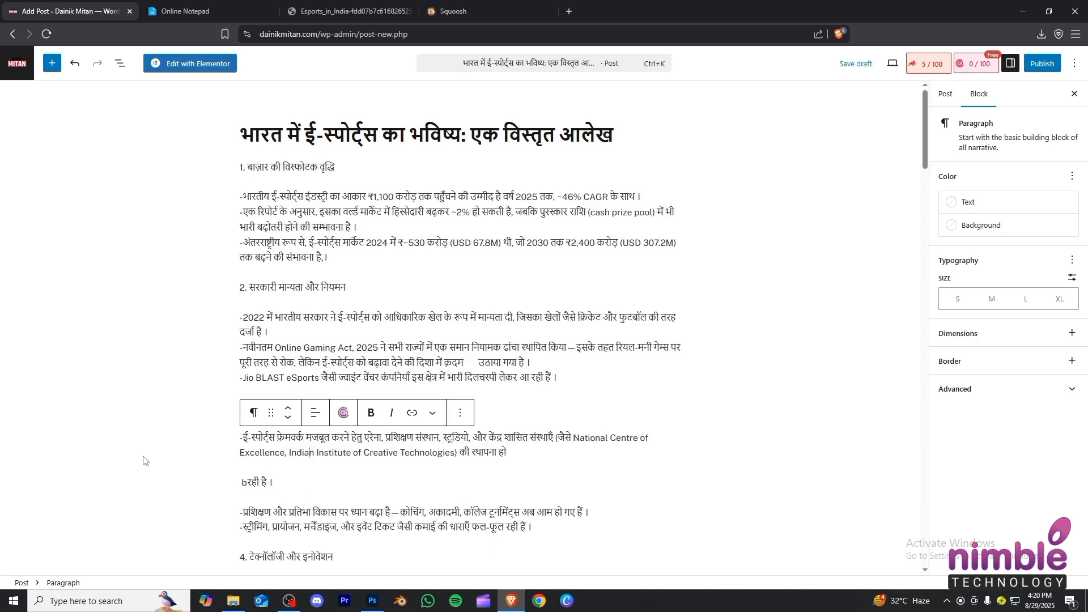
# Transform the line "1. बाज़ार की विस्फोटक वृद्धि" into a level 2 heading and review the available heading levels
pyautogui.moveTo(233, 170); pyautogui.dragTo(338, 168)
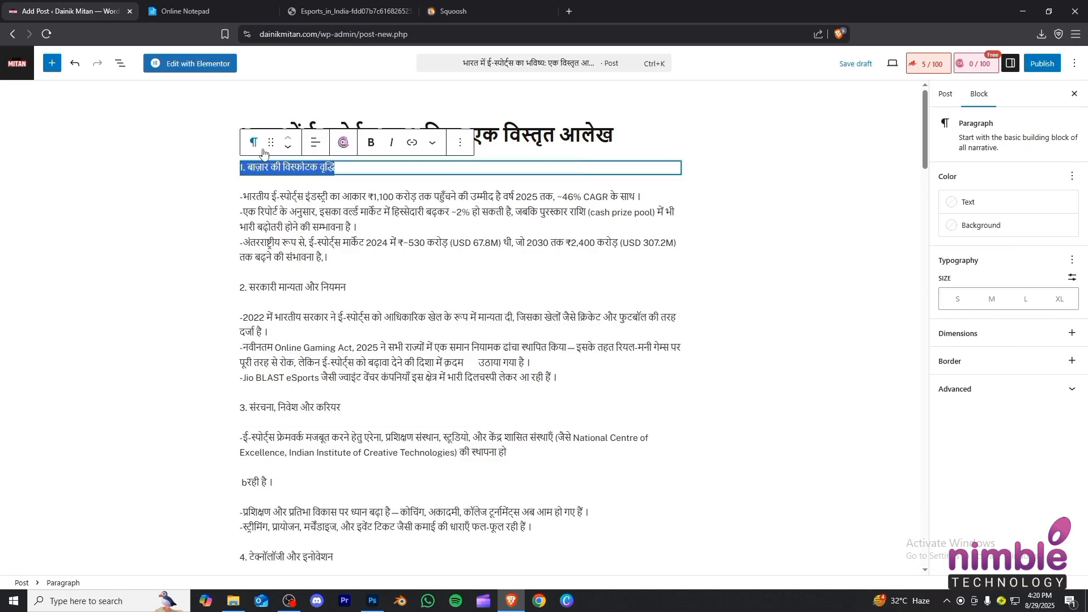
pyautogui.click(257, 146)
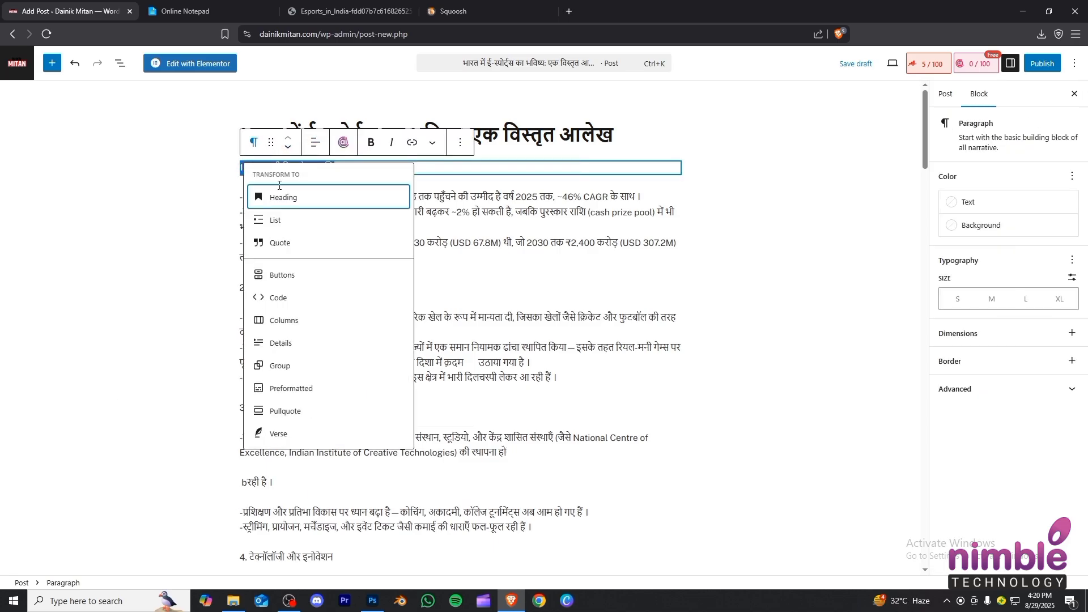
pyautogui.click(292, 200)
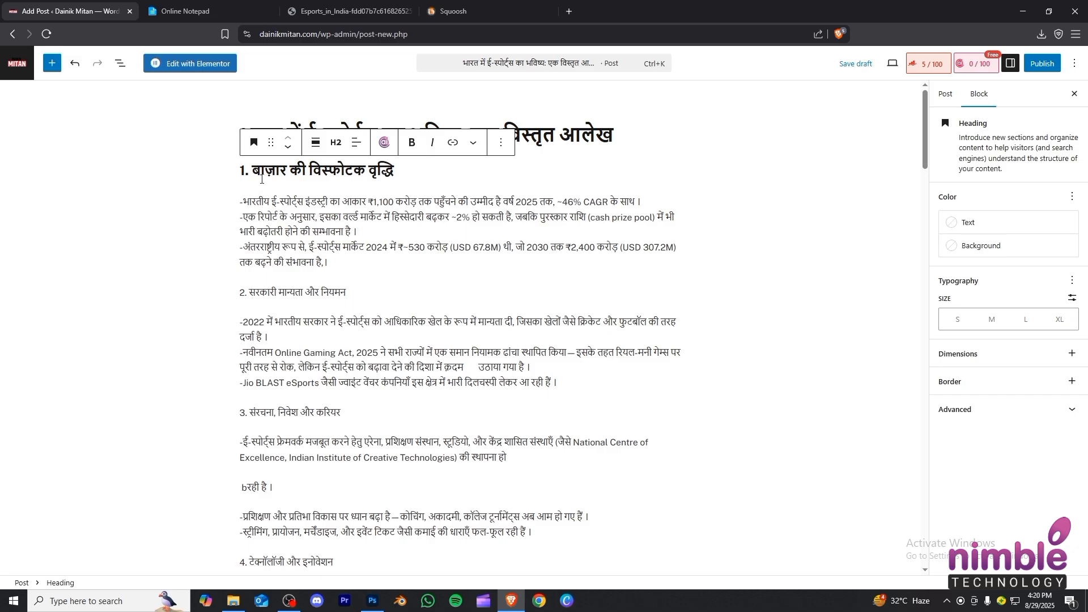
pyautogui.tripleClick(249, 170)
pyautogui.click(336, 143)
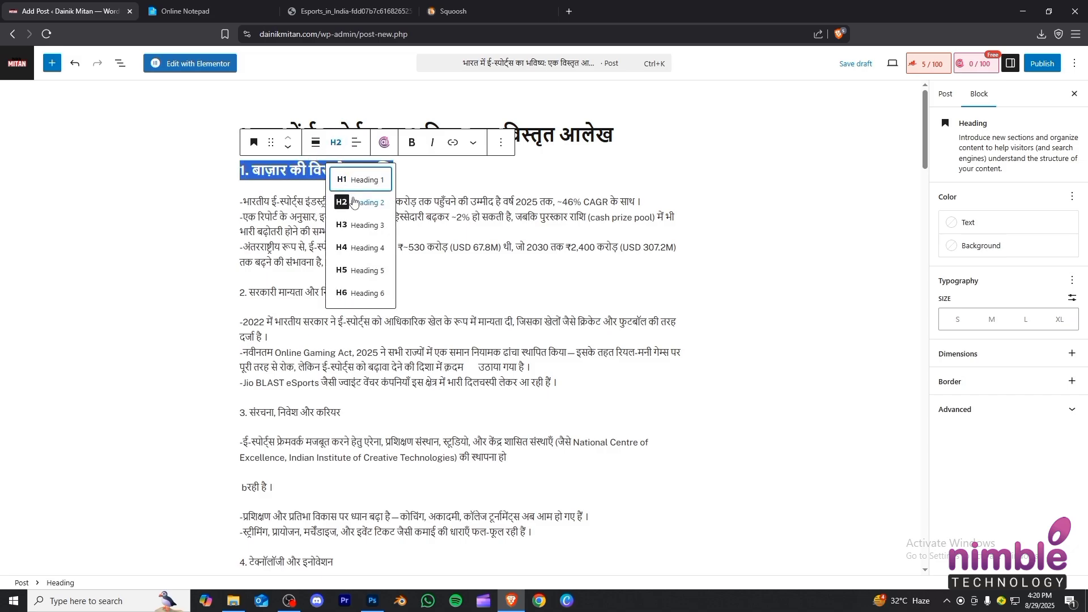
pyautogui.click(191, 120)
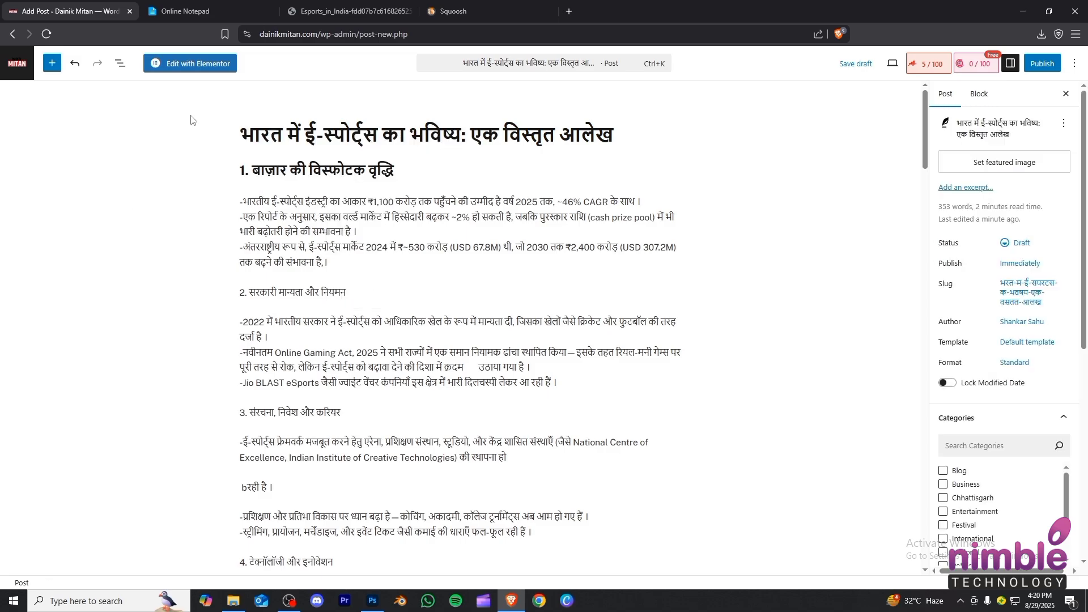
pyautogui.tripleClick(261, 133)
pyautogui.rightClick(272, 132)
pyautogui.click(261, 175)
pyautogui.doubleClick(261, 175)
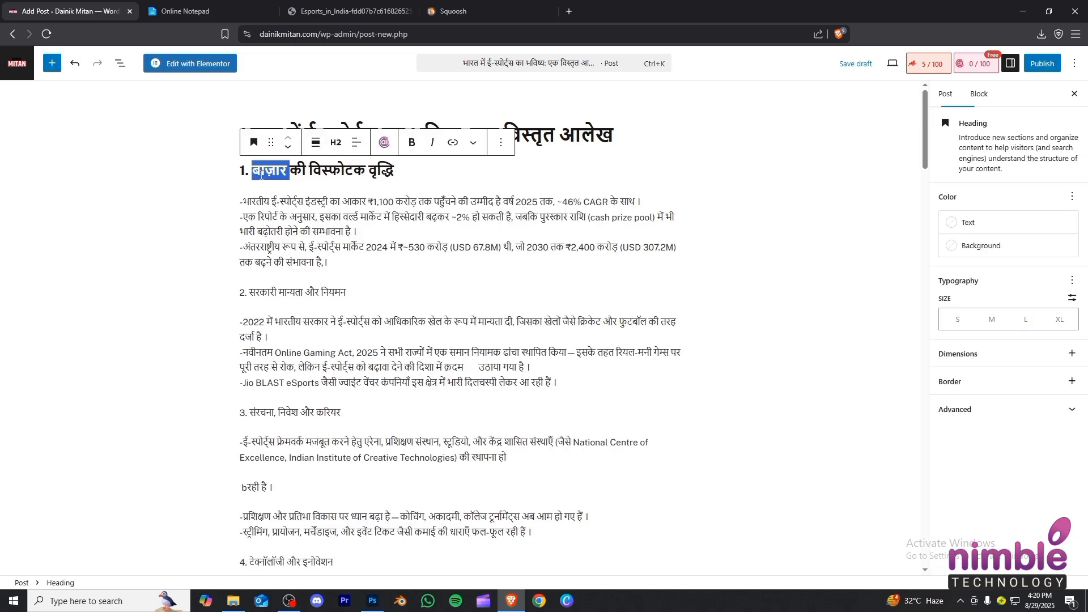
pyautogui.tripleClick(262, 175)
# Transform the lines "2. सरकारी मान्यता और नियमन" and "3. संरचना, निवेश और करियर" into level 2 headings
pyautogui.tripleClick(258, 293)
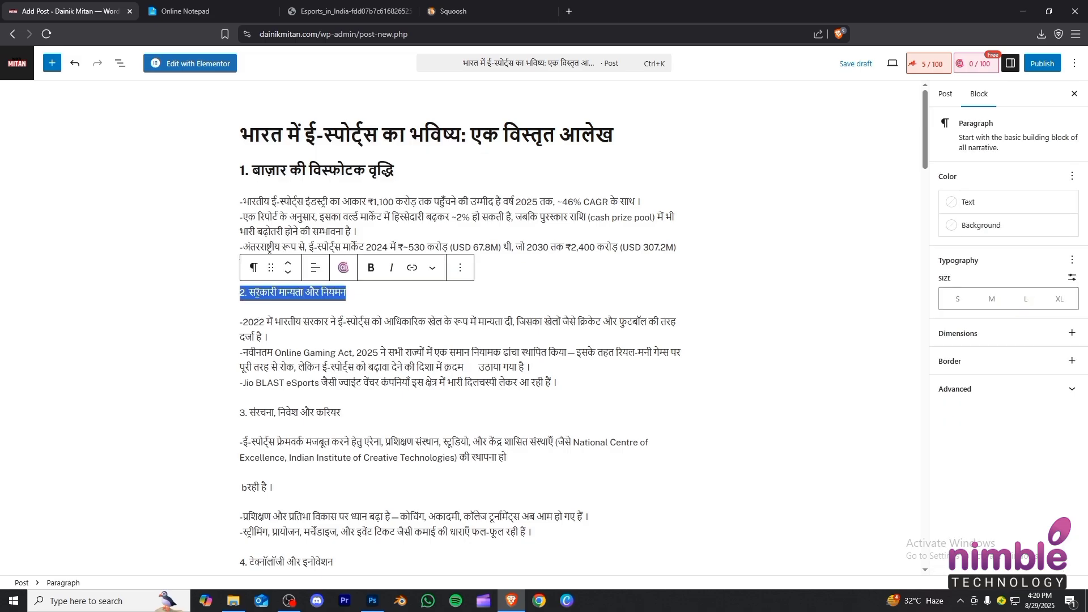
pyautogui.click(254, 267)
pyautogui.click(282, 323)
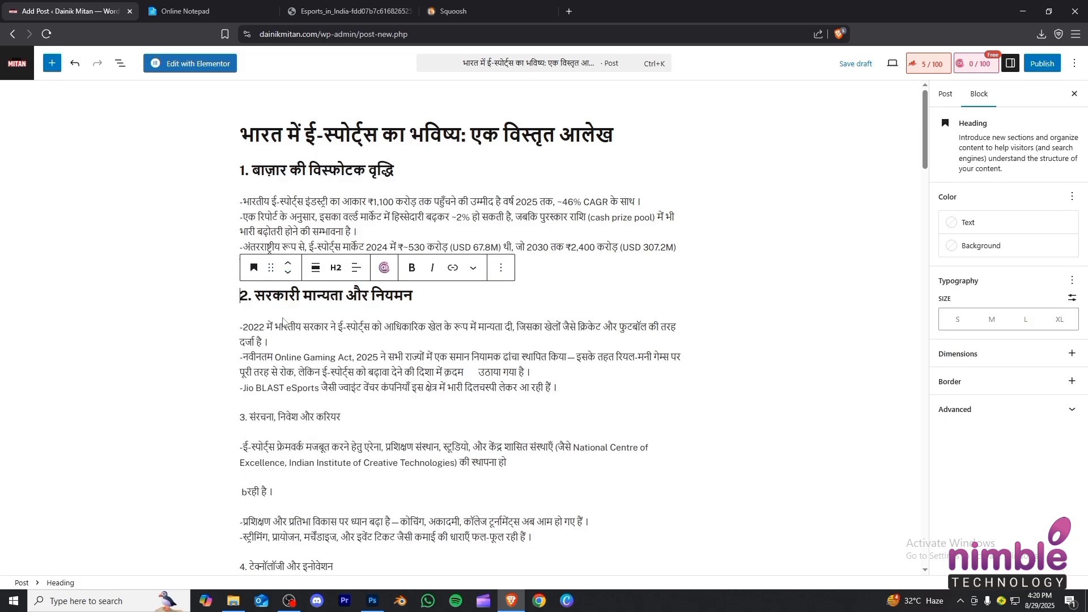
pyautogui.tripleClick(272, 418)
pyautogui.click(254, 392)
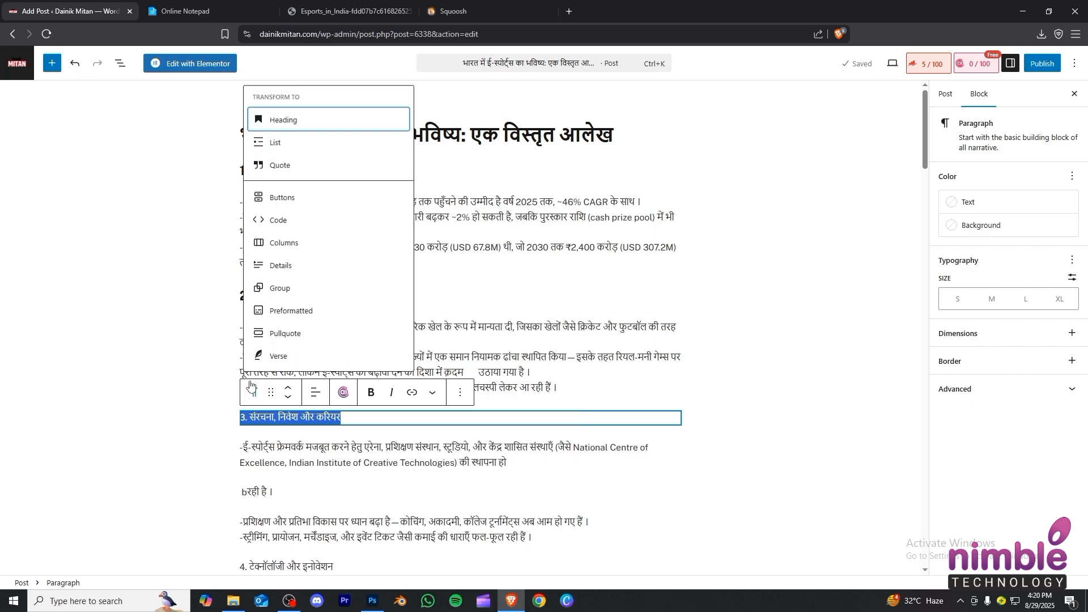
pyautogui.click(309, 118)
pyautogui.scroll(-4, 310, 227)
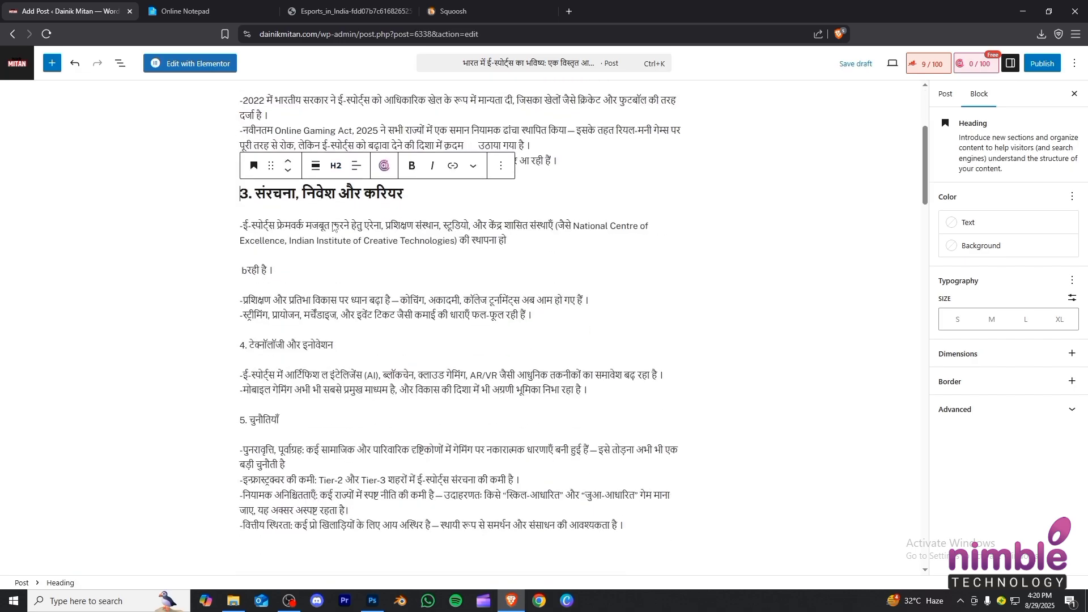
# Transform the lines "4. टेक्नॉलॉजी और इनोवेशन" and "5. चुनौतियाँ" into level 2 headings
pyautogui.doubleClick(267, 345)
pyautogui.tripleClick(267, 344)
pyautogui.click(254, 321)
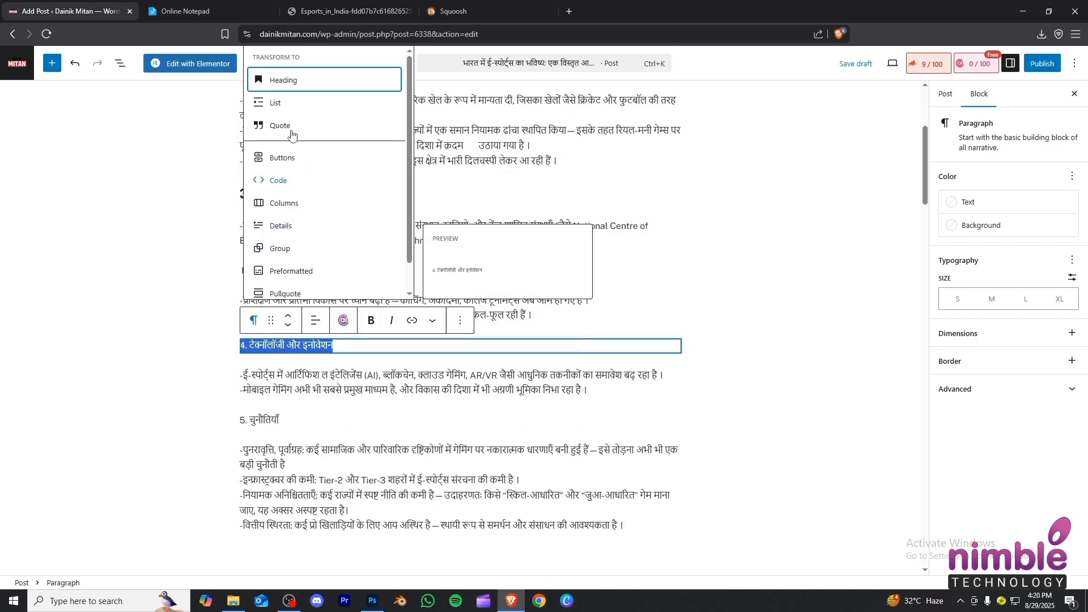
pyautogui.click(286, 78)
pyautogui.tripleClick(258, 205)
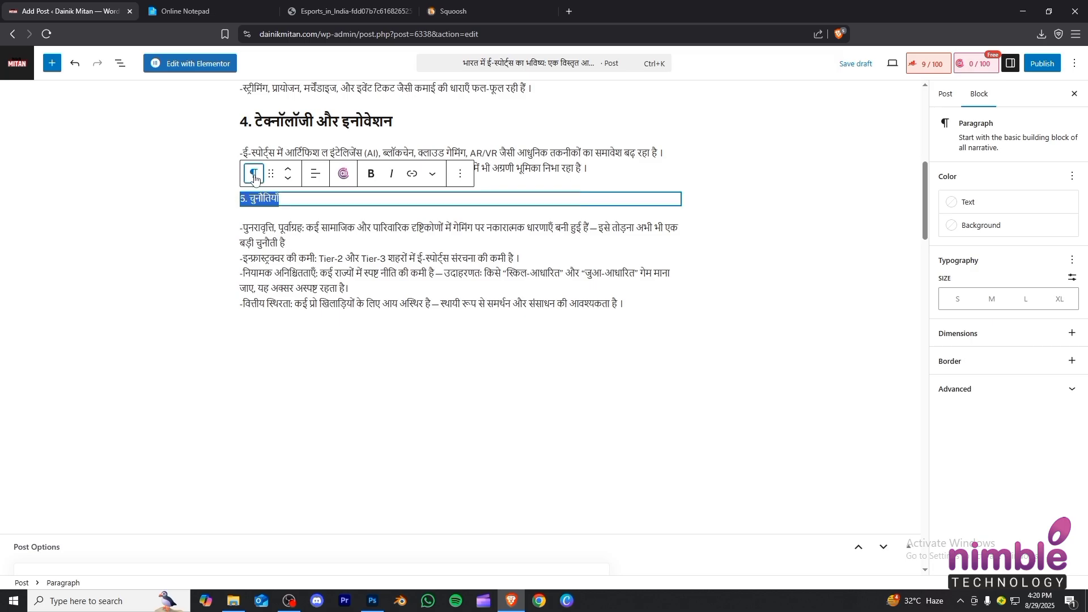
pyautogui.click(254, 174)
pyautogui.click(267, 226)
pyautogui.click(197, 229)
# Examine the post title, the section headings and the gaps between blocks where new content can be inserted
pyautogui.scroll(10, 199, 240)
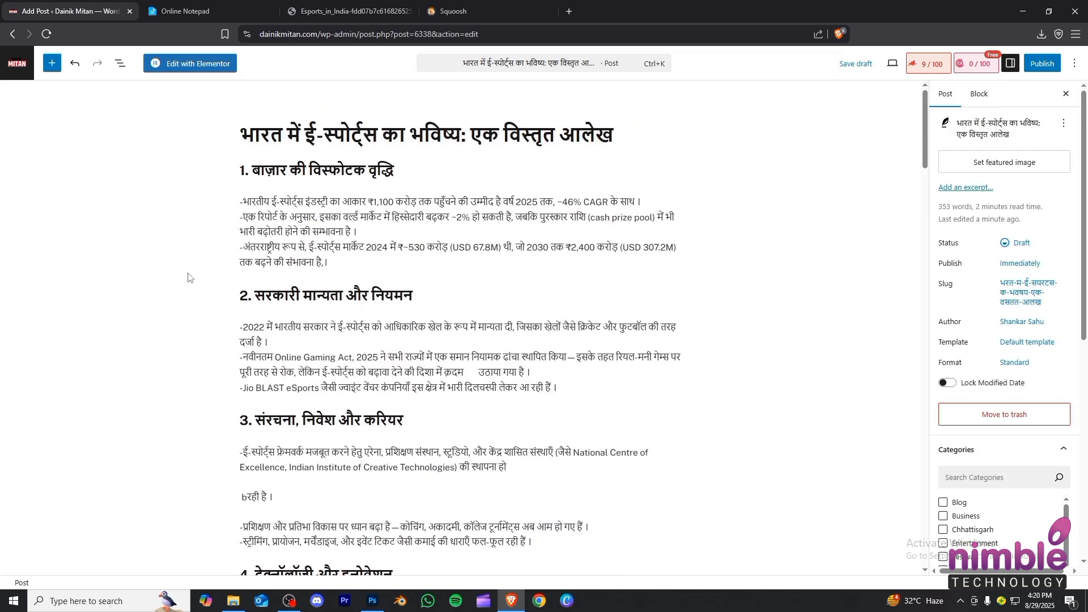
pyautogui.doubleClick(262, 135)
pyautogui.moveTo(319, 161); pyautogui.dragTo(622, 426)
pyautogui.click(673, 390)
pyautogui.click(143, 260)
pyautogui.moveTo(462, 281)
pyautogui.moveTo(459, 185)
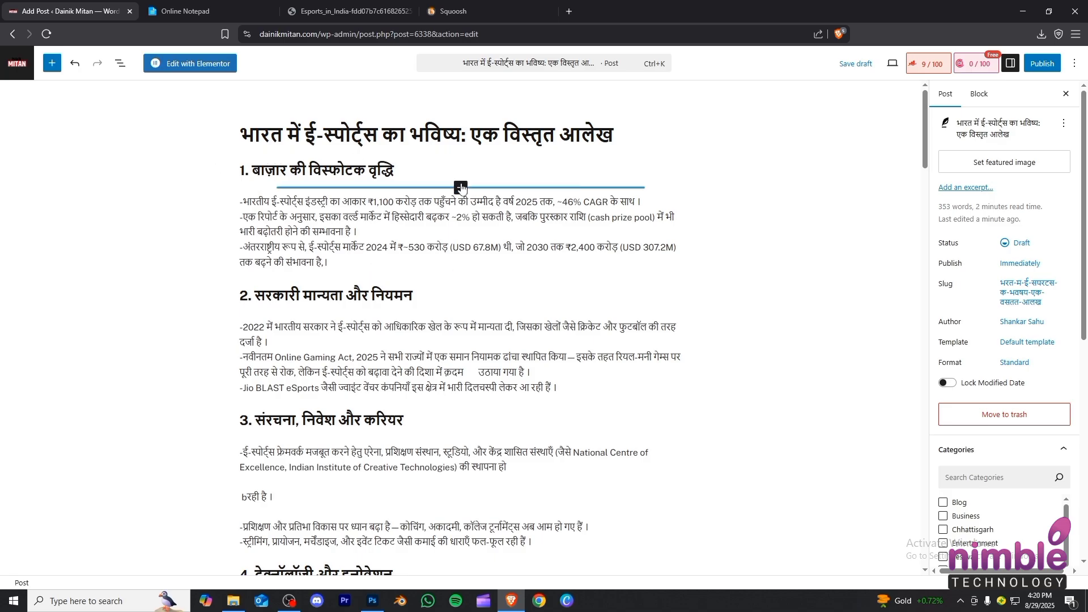
pyautogui.scroll(-3, 460, 190)
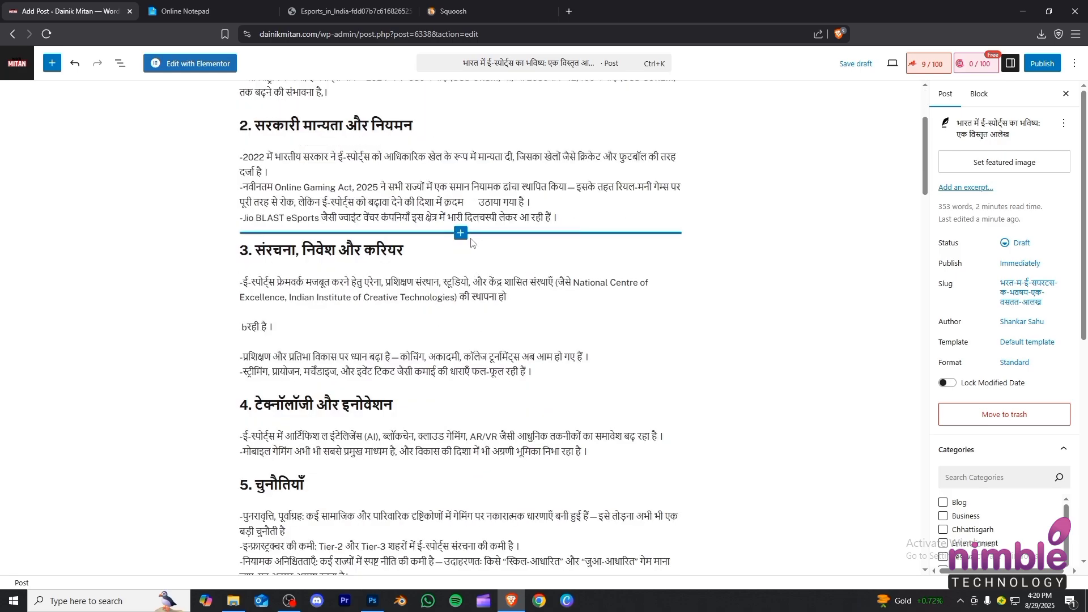
pyautogui.scroll(3, 460, 238)
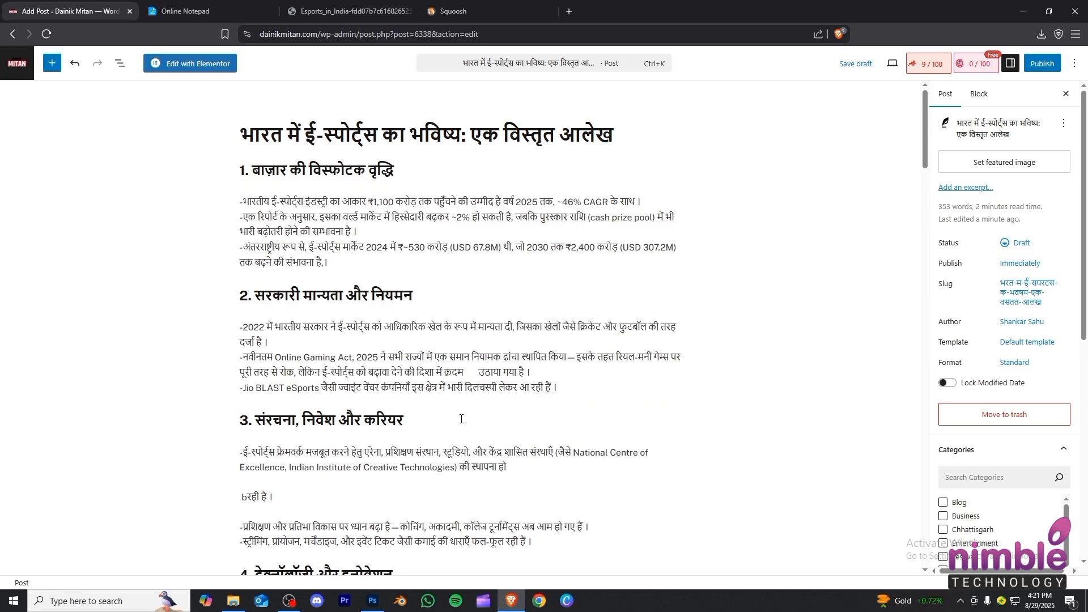
pyautogui.scroll(-2, 431, 457)
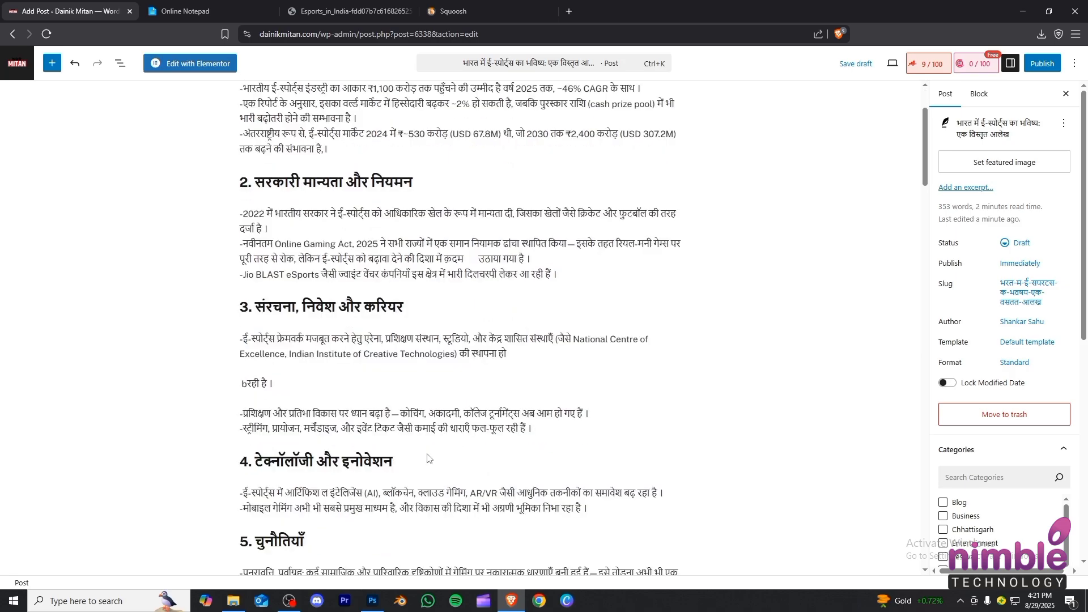
pyautogui.scroll(1, 447, 366)
pyautogui.scroll(1, 491, 304)
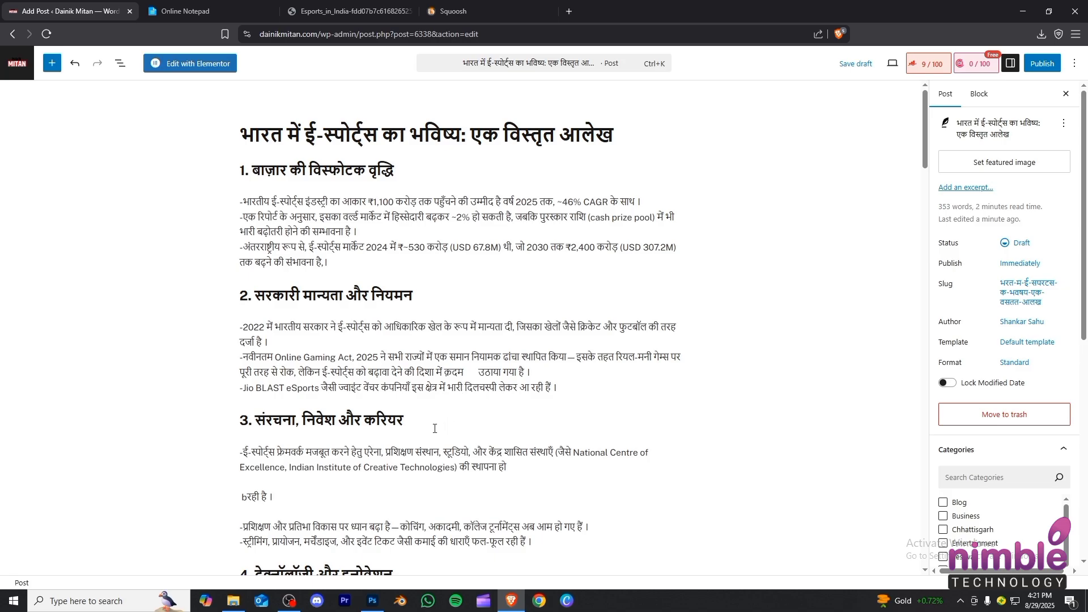
# Browse the full block library for content to insert between sections 2 and 3, including the Design and Widgets categories
pyautogui.click(460, 403)
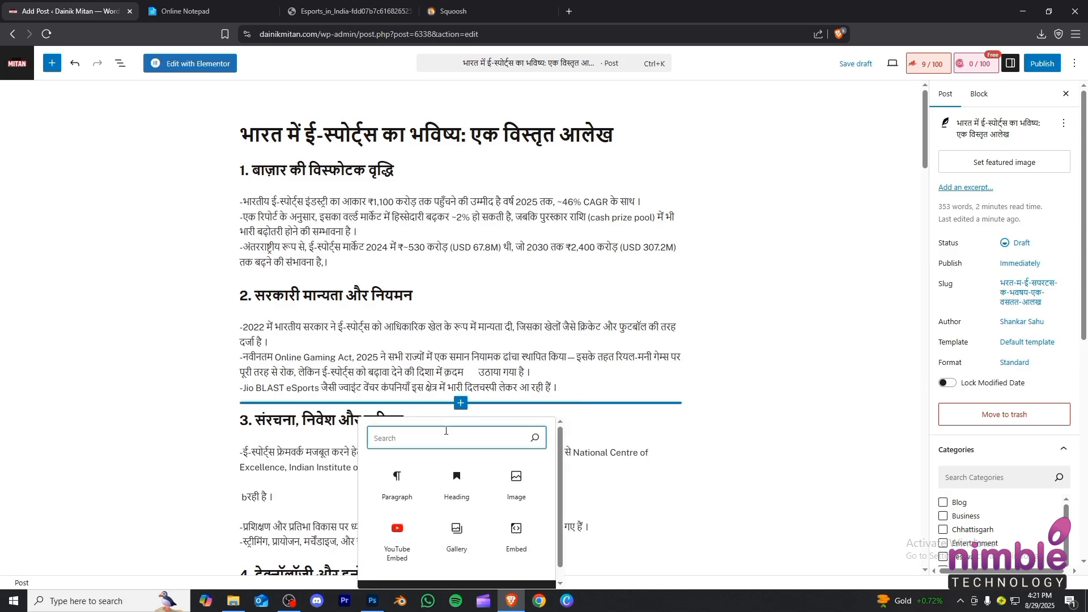
pyautogui.scroll(-1, 484, 482)
pyautogui.click(474, 580)
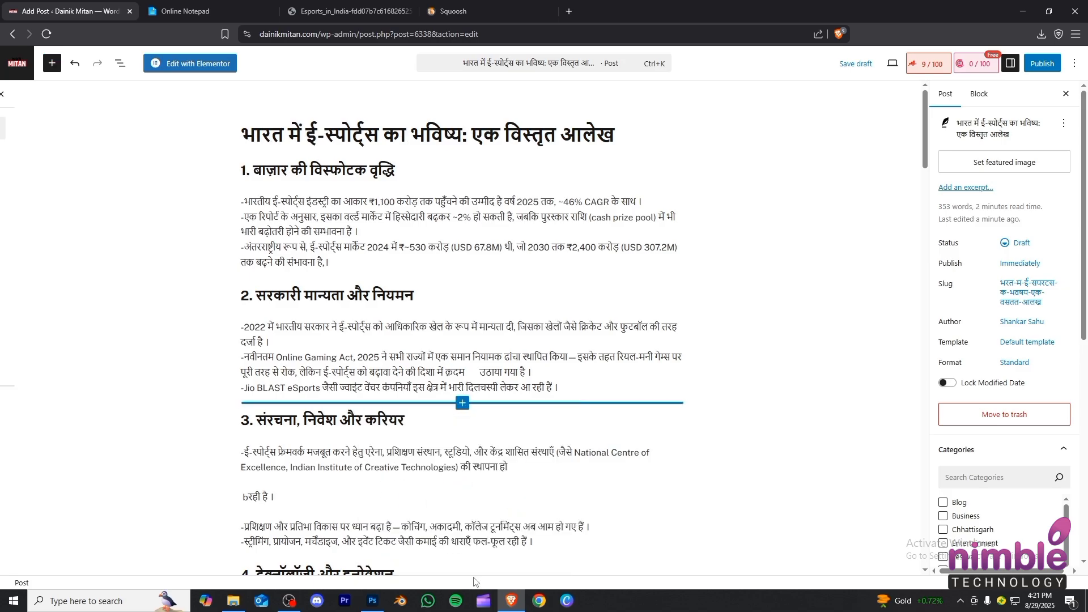
pyautogui.scroll(-5, 102, 250)
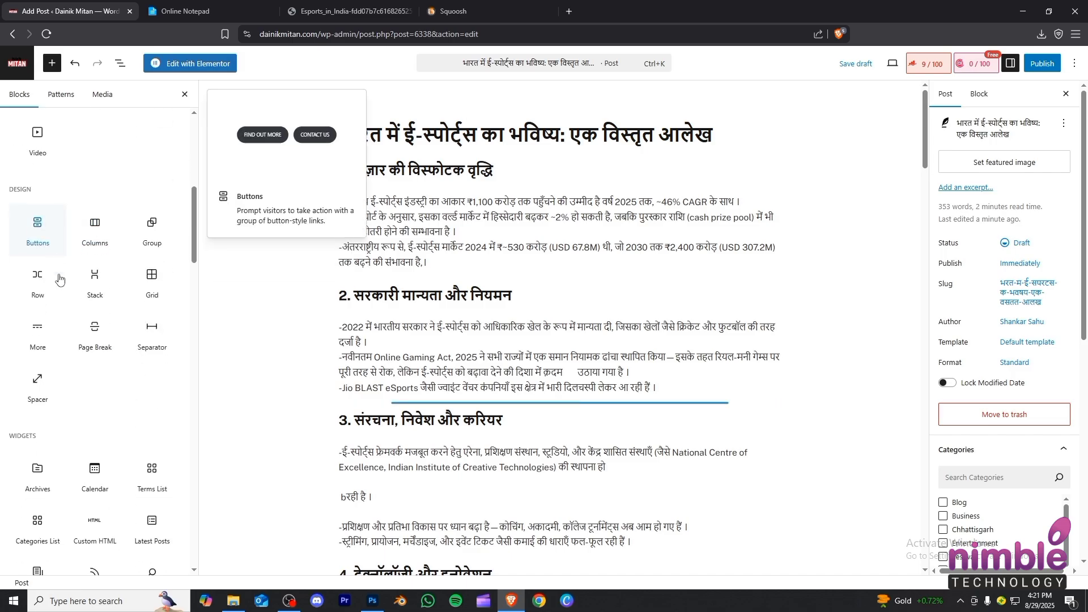
pyautogui.scroll(5, 63, 281)
pyautogui.click(186, 96)
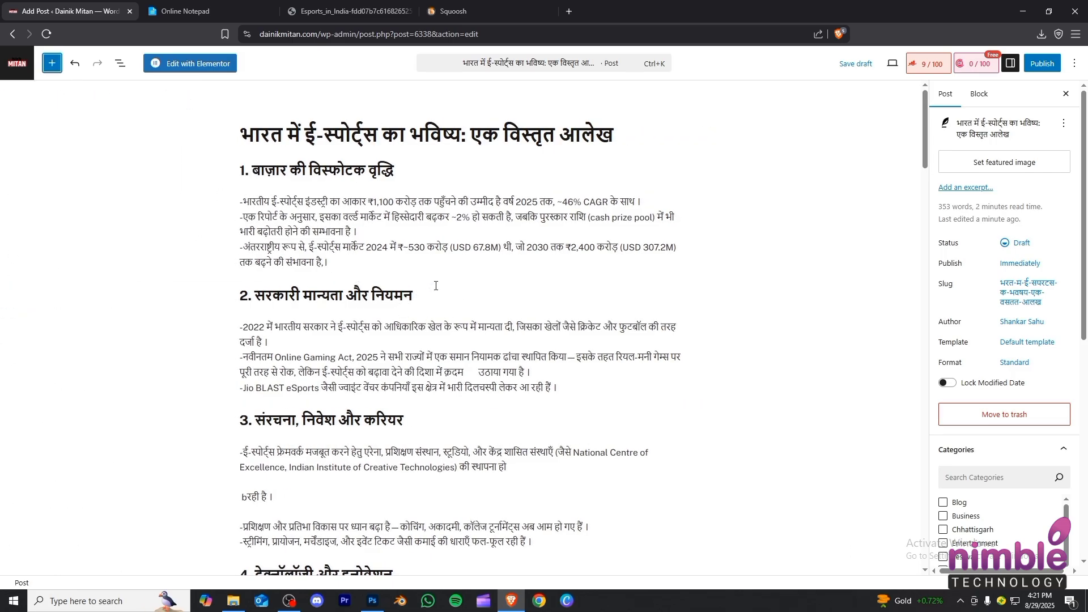
# Insert a YouTube Embed block between sections 2 and 3 and embed the youtu.be link copied from Online Notepad
pyautogui.click(460, 403)
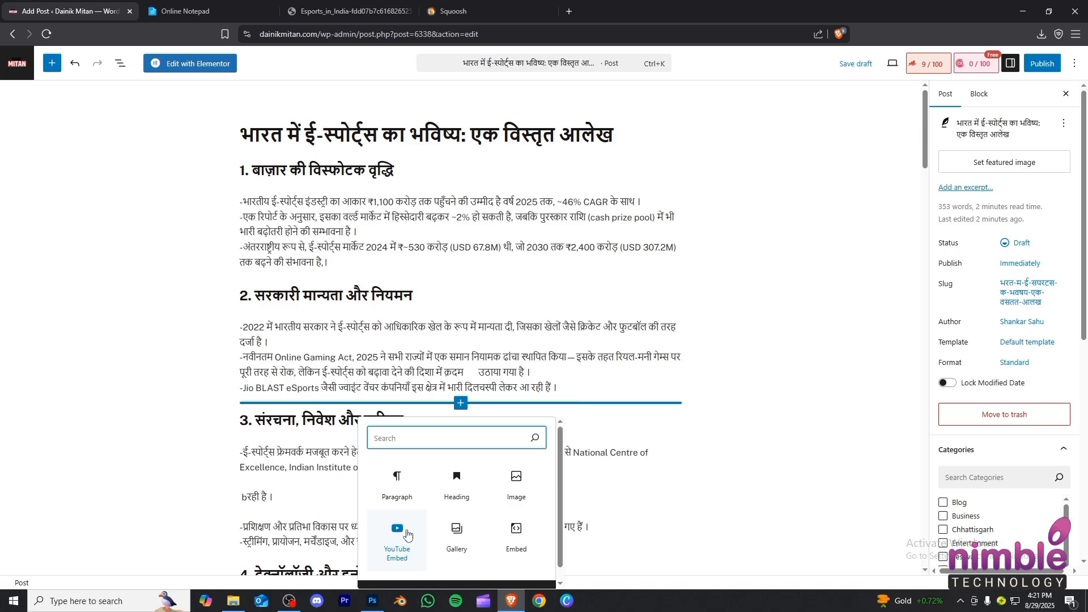
pyautogui.click(407, 534)
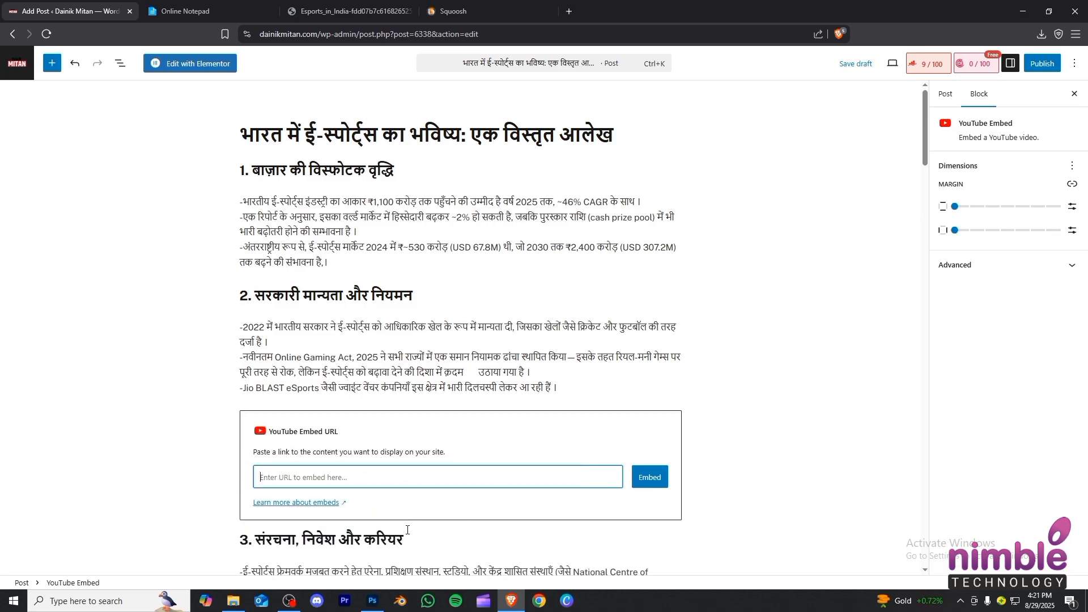
pyautogui.click(187, 11)
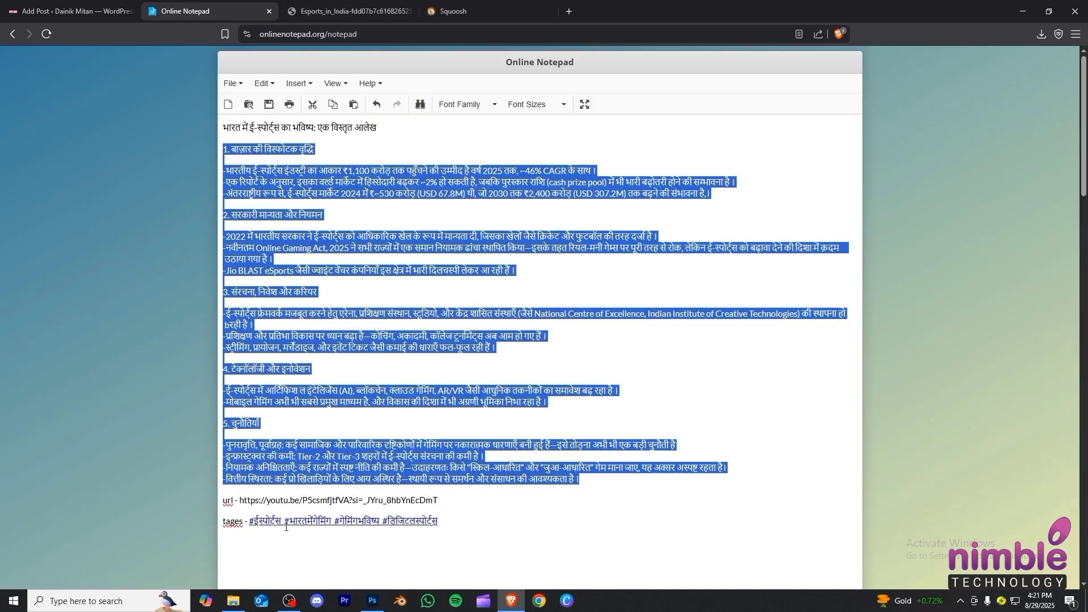
pyautogui.moveTo(438, 500); pyautogui.dragTo(239, 500)
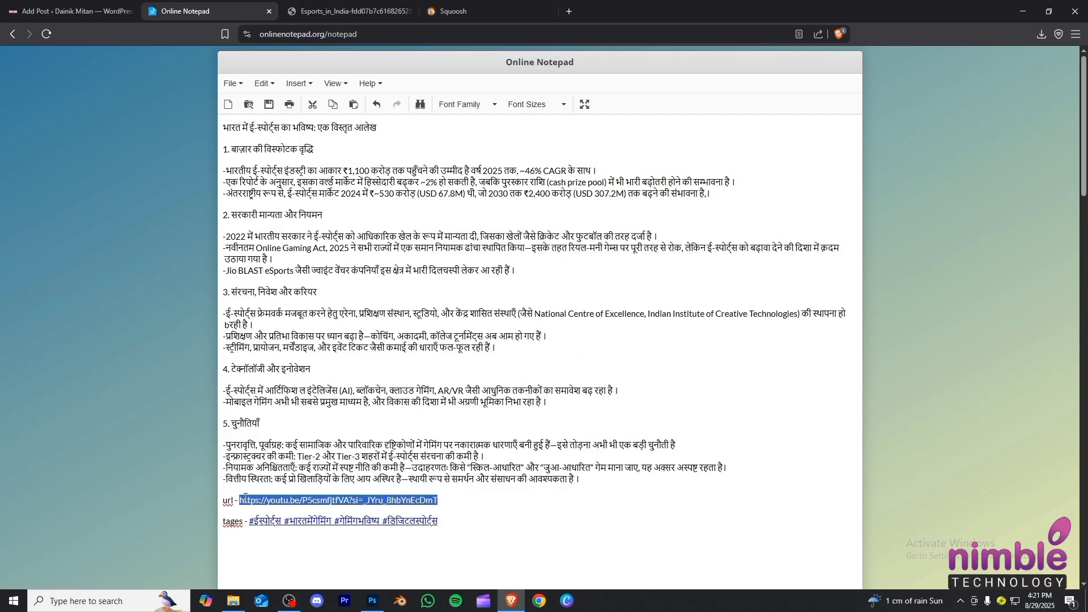
pyautogui.rightClick(245, 498)
pyautogui.click(266, 283)
pyautogui.click(74, 11)
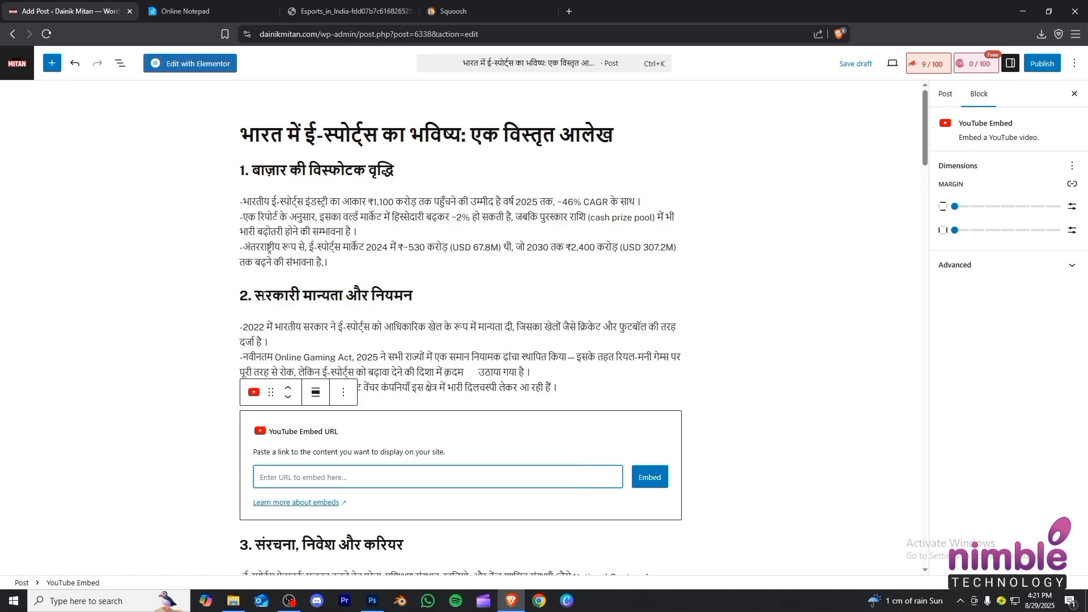
pyautogui.hotkey('ctrl', 'v')
pyautogui.click(649, 476)
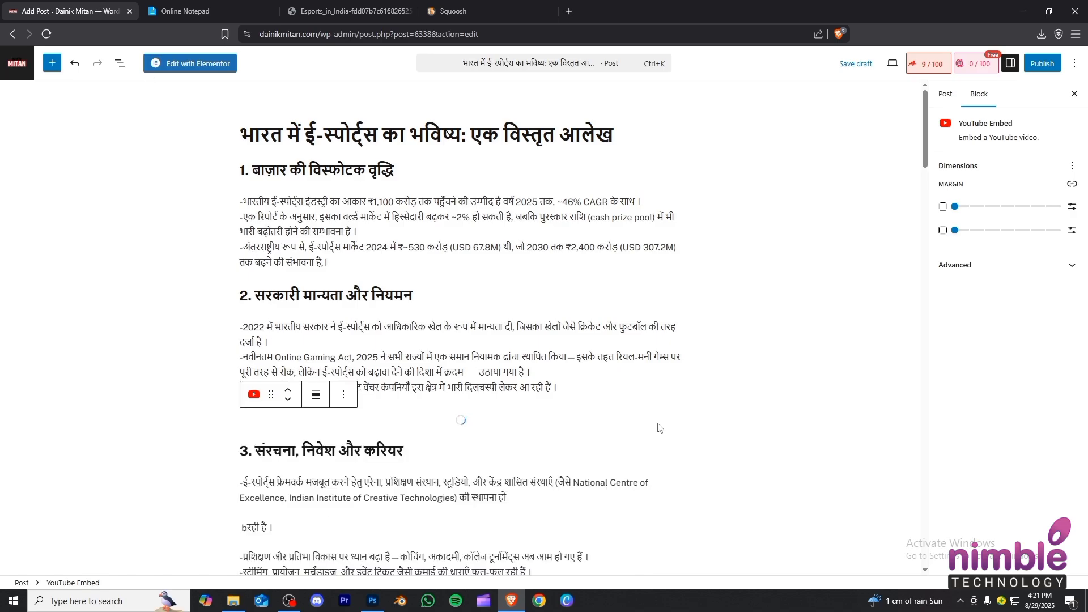
# Review the embedded video's placement above "3. संरचना, निवेश और करियर" and the sections following it
pyautogui.scroll(-5, 630, 408)
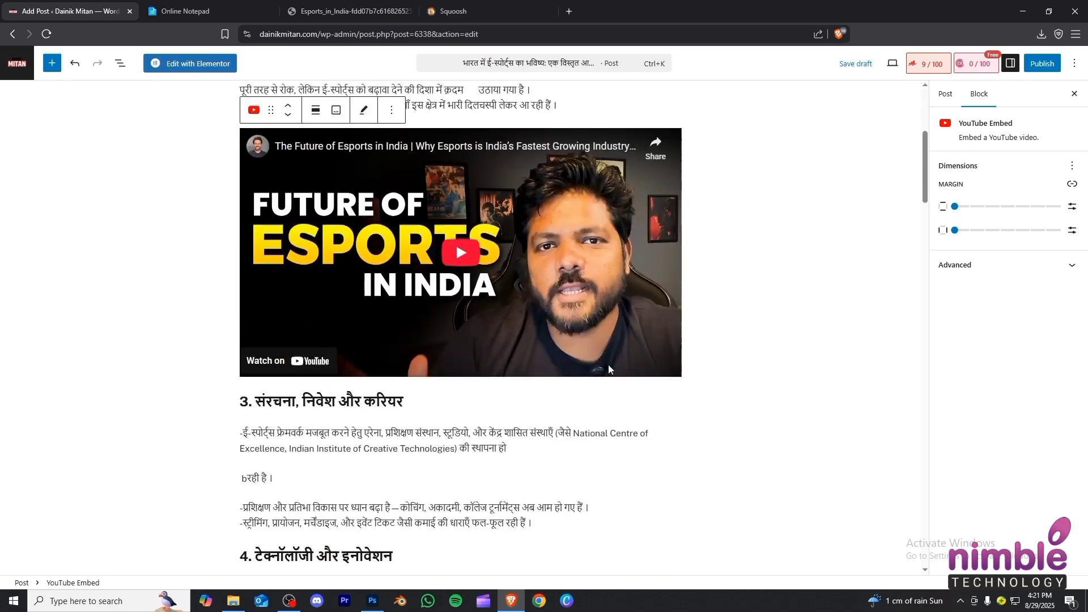
pyautogui.click(746, 277)
pyautogui.scroll(3, 765, 282)
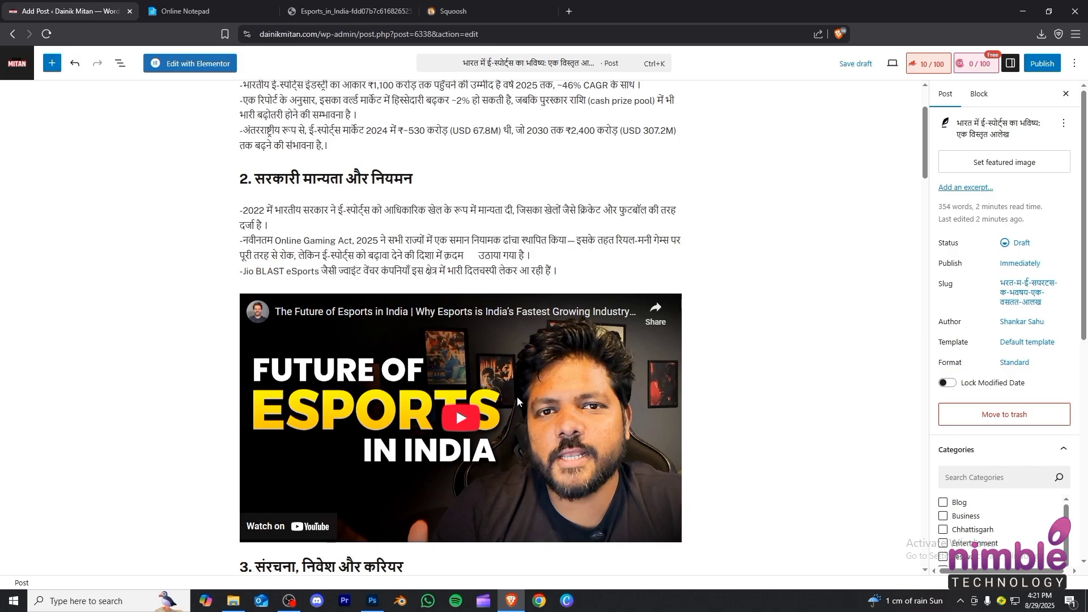
pyautogui.scroll(-7, 517, 396)
pyautogui.scroll(4, 466, 262)
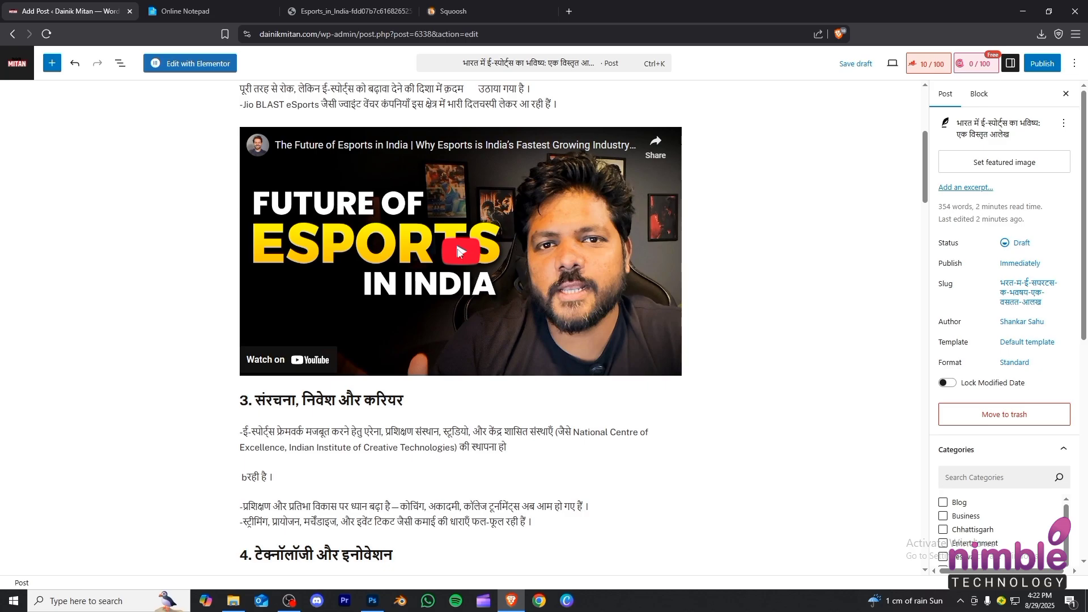
pyautogui.scroll(-4, 515, 243)
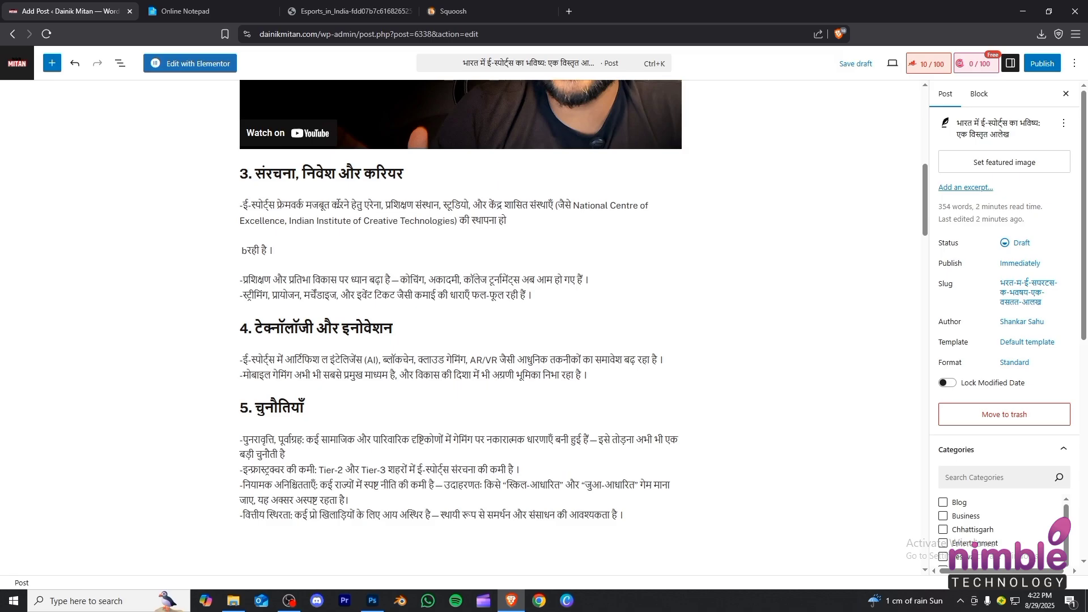
# Switch to the opened Esports_in_India image, examine the whole chart and check the file extension in its path
pyautogui.hotkey('ctrl', 'Tab')
pyautogui.hotkey('ctrl', 'Tab')
pyautogui.click(366, 221)
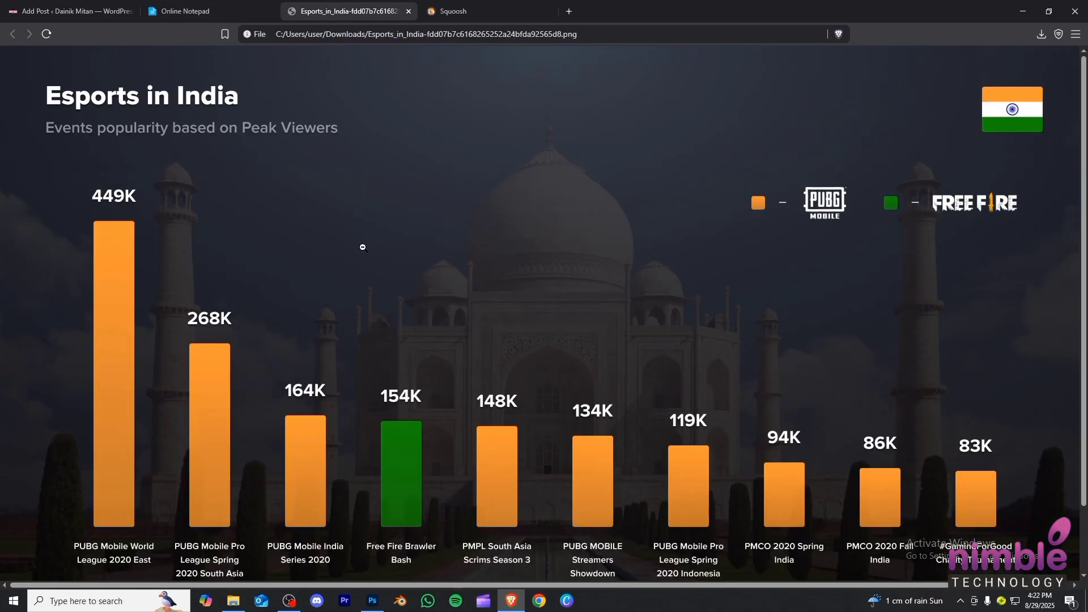
pyautogui.click(363, 248)
pyautogui.click(480, 6)
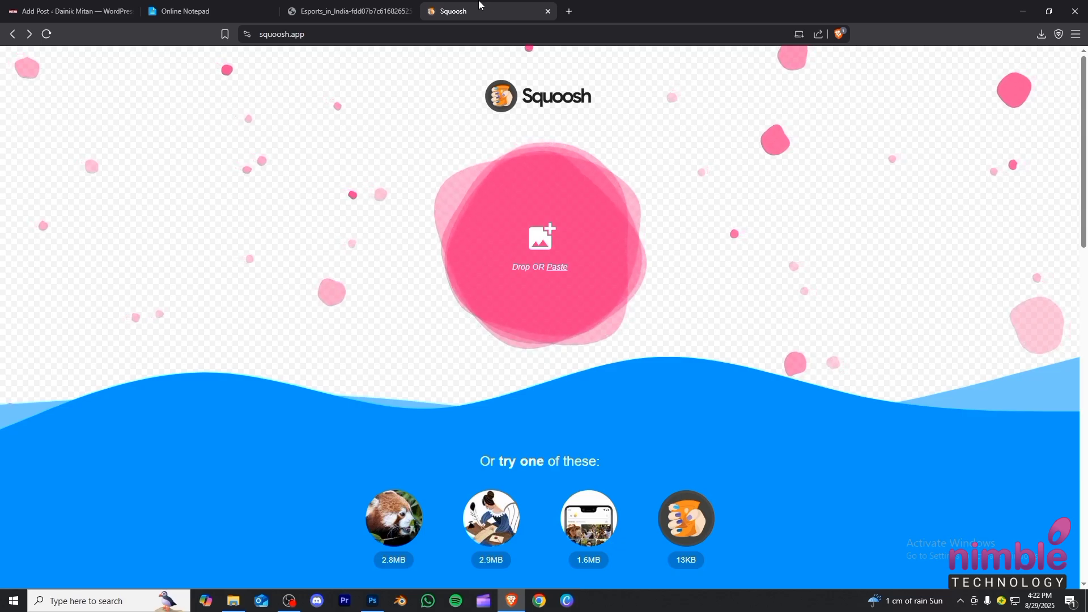
pyautogui.click(345, 11)
pyautogui.click(598, 33)
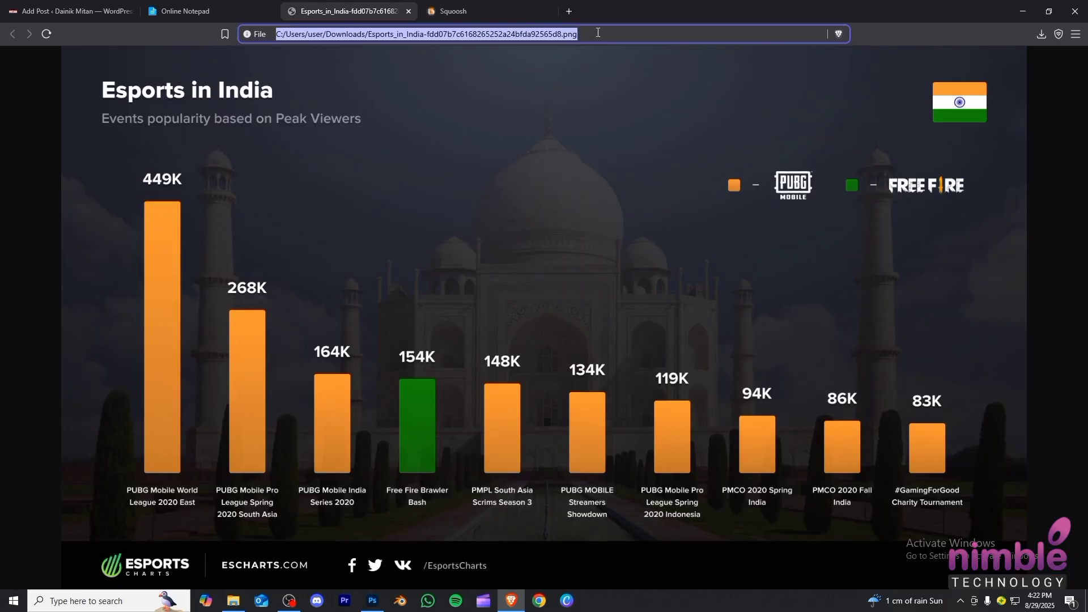
pyautogui.doubleClick(598, 34)
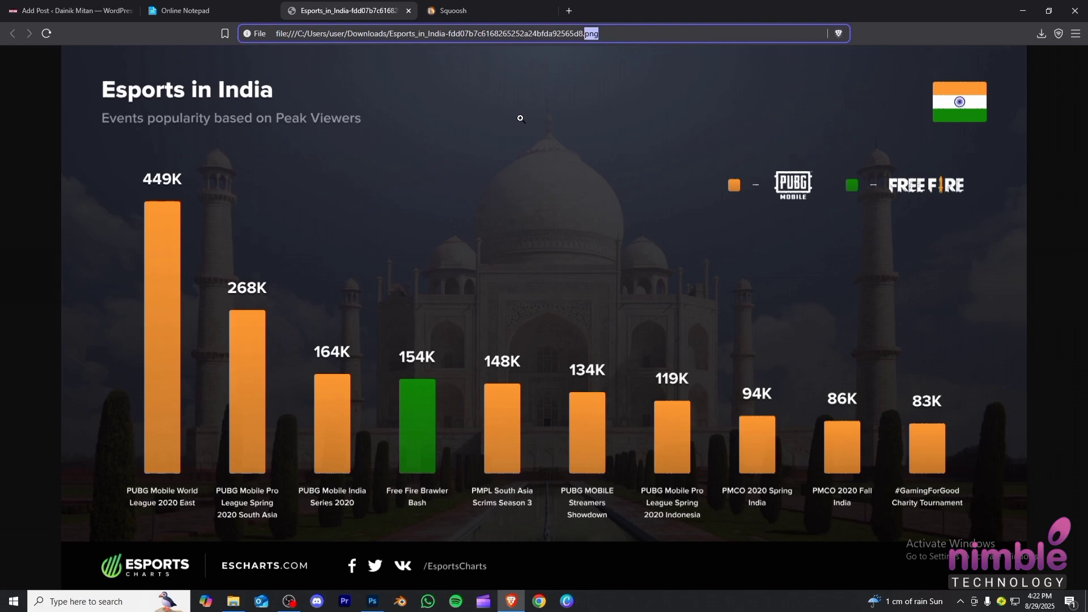
pyautogui.click(544, 233)
pyautogui.click(542, 229)
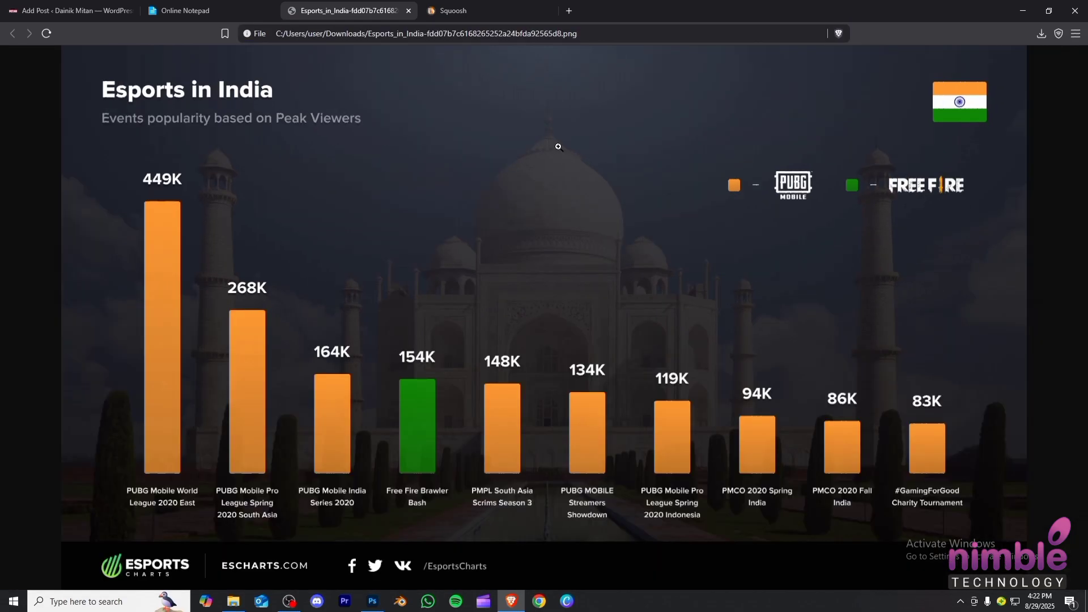
# Switch to Squoosh and open the Esports_in_India image from the Downloads folder for compression
pyautogui.hotkey('ctrl', 'Tab')
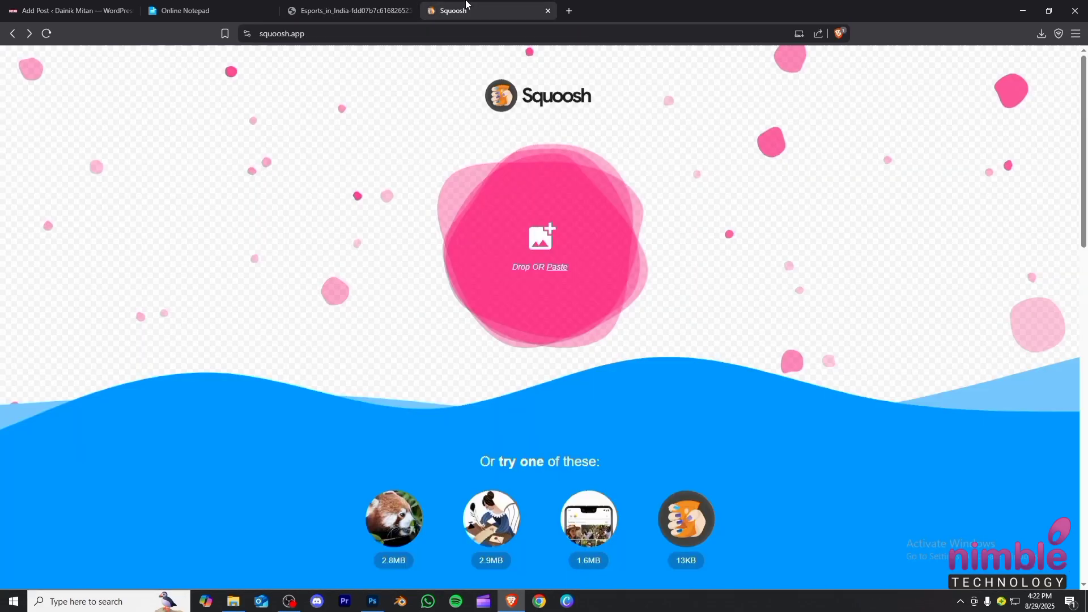
pyautogui.click(541, 238)
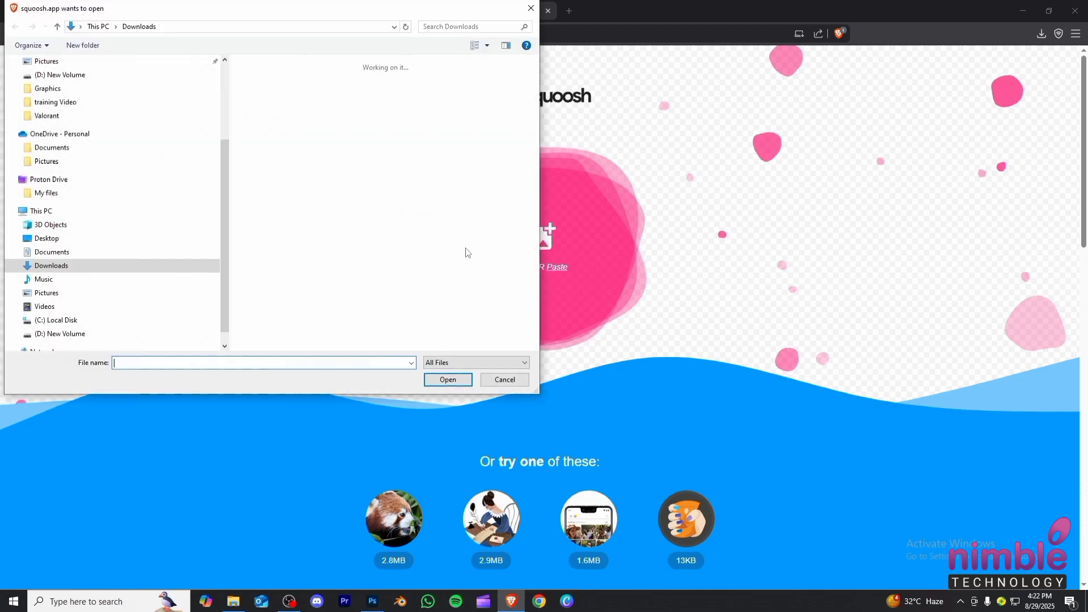
pyautogui.click(368, 85)
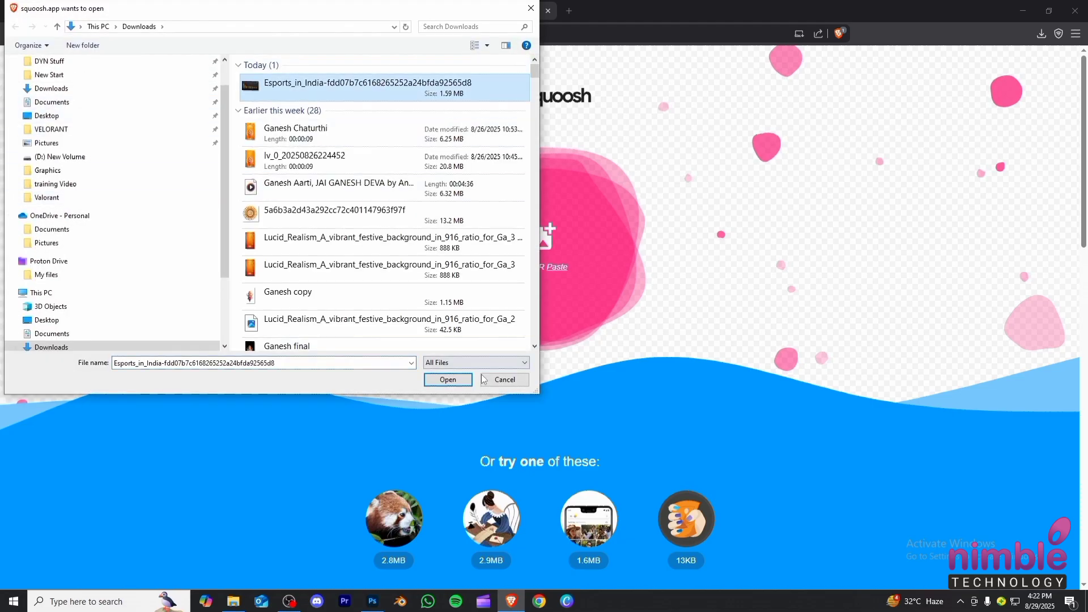
pyautogui.click(448, 380)
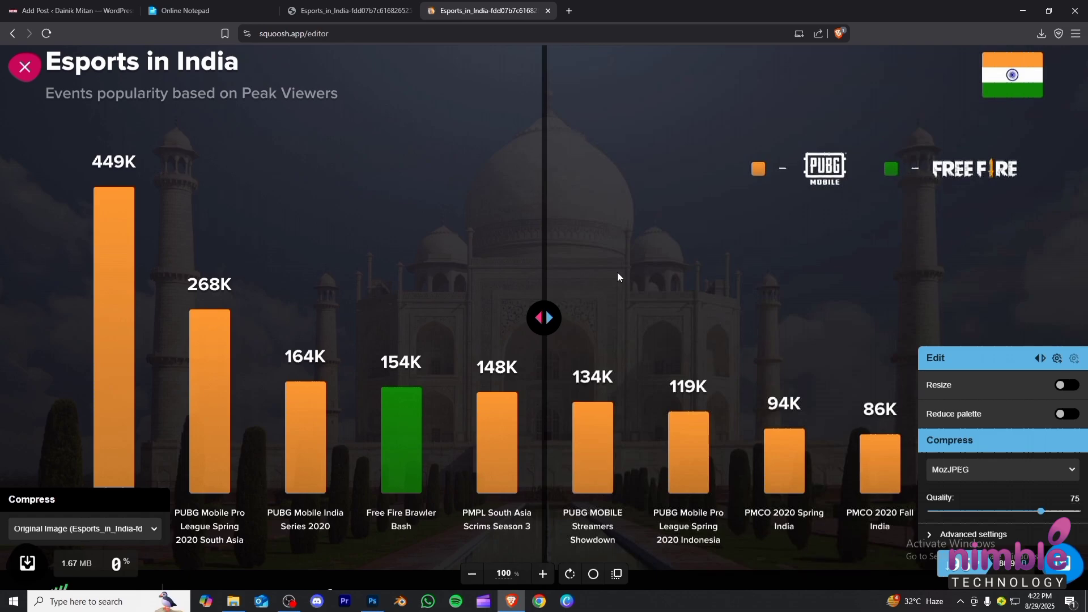
# Enable resizing for the compressed image and set its width to 1200 with the aspect ratio maintained
pyautogui.click(1060, 386)
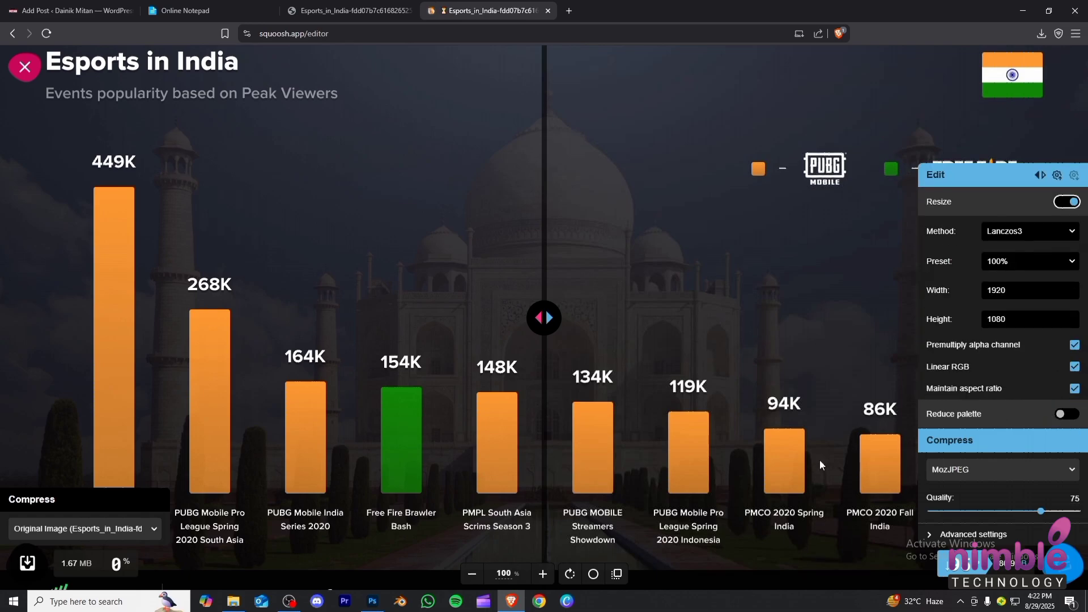
pyautogui.click(1006, 320)
pyautogui.doubleClick(1006, 320)
pyautogui.doubleClick(1002, 290)
pyautogui.doubleClick(1000, 319)
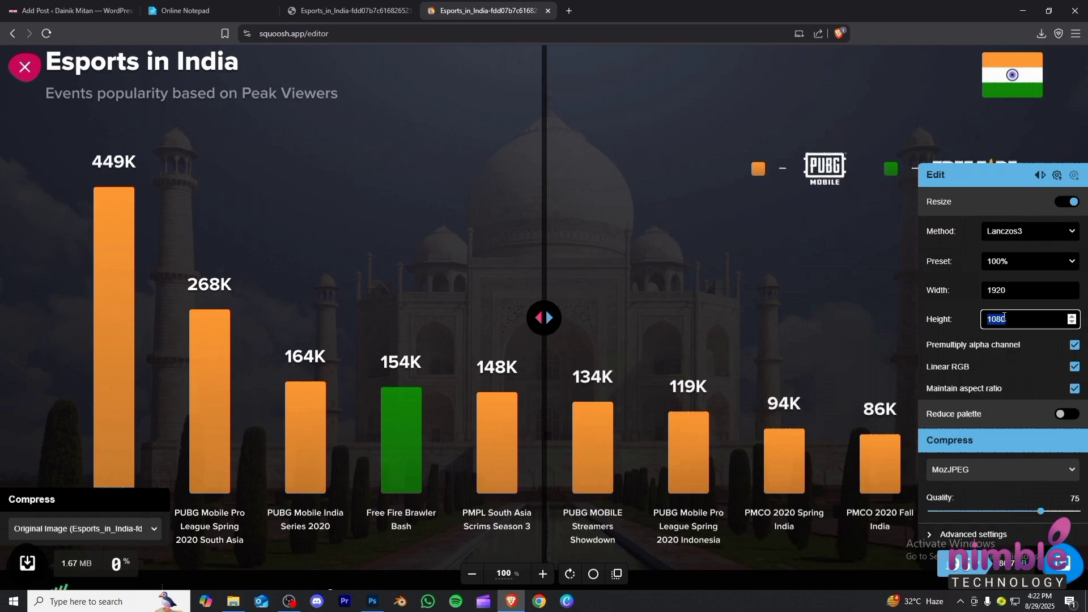
pyautogui.doubleClick(995, 290)
pyautogui.press('BackSpace')
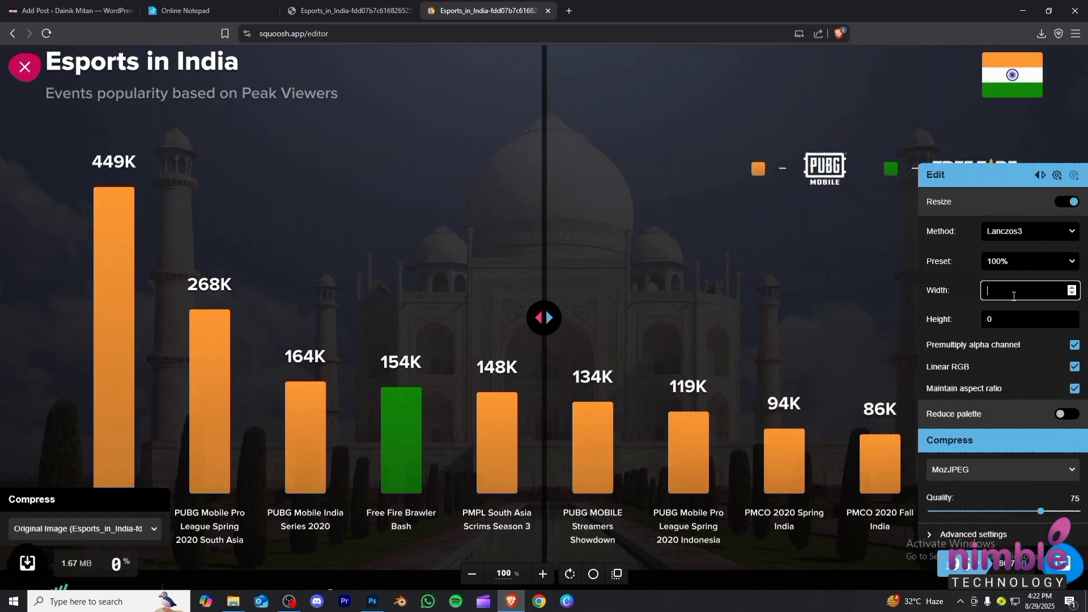
pyautogui.write('1200')
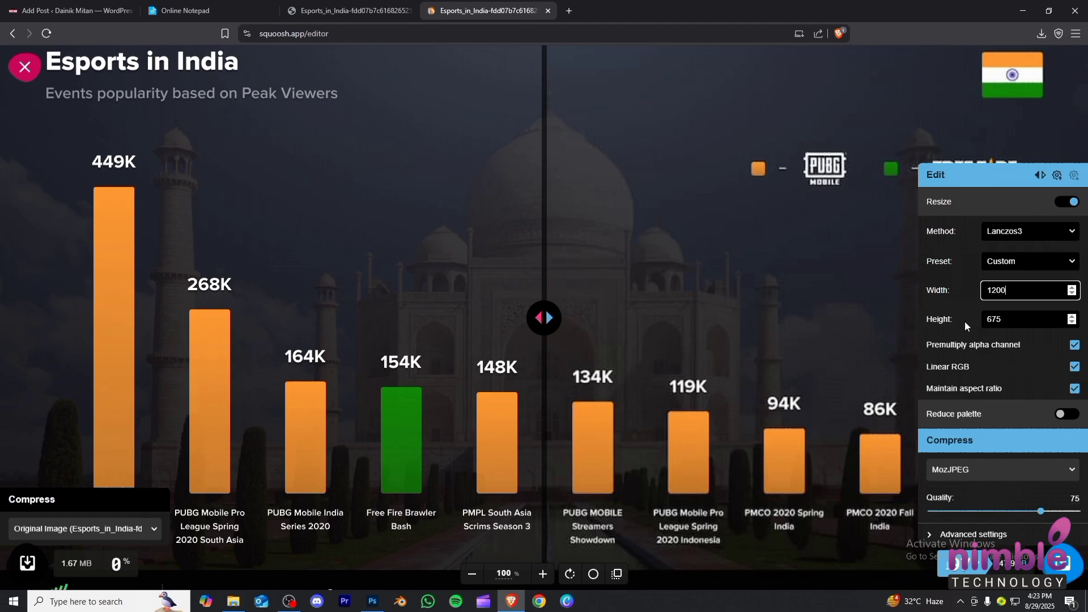
# Compare the original and compressed versions of the chart by moving the comparison divider across the image
pyautogui.click(1005, 322)
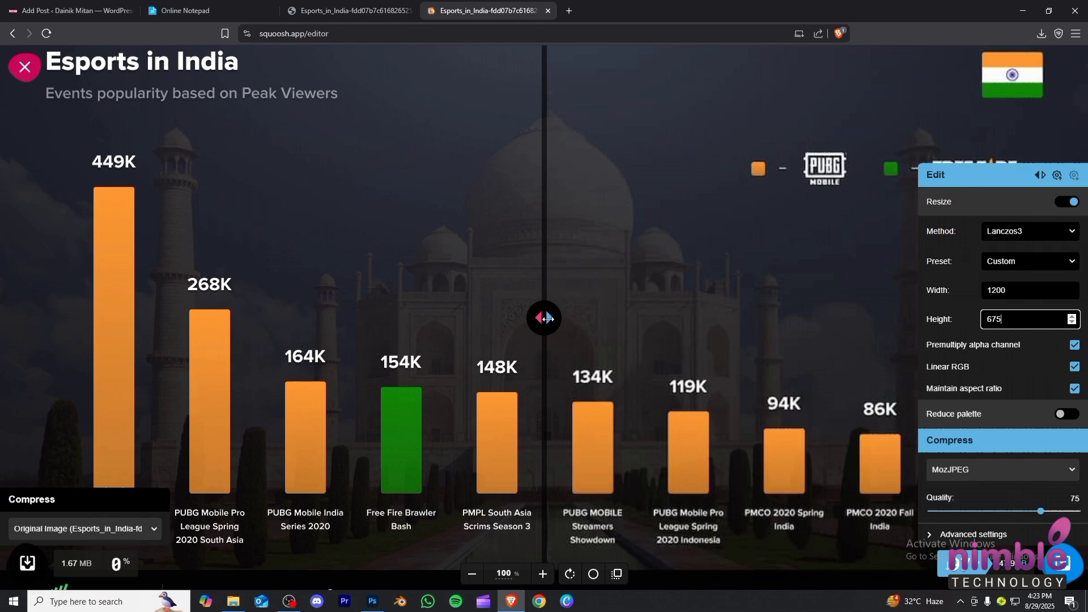
pyautogui.moveTo(549, 319)
pyautogui.mouseDown()
pyautogui.moveTo(461, 318)
pyautogui.moveTo(543, 318)
pyautogui.moveTo(546, 328)
pyautogui.mouseUp()
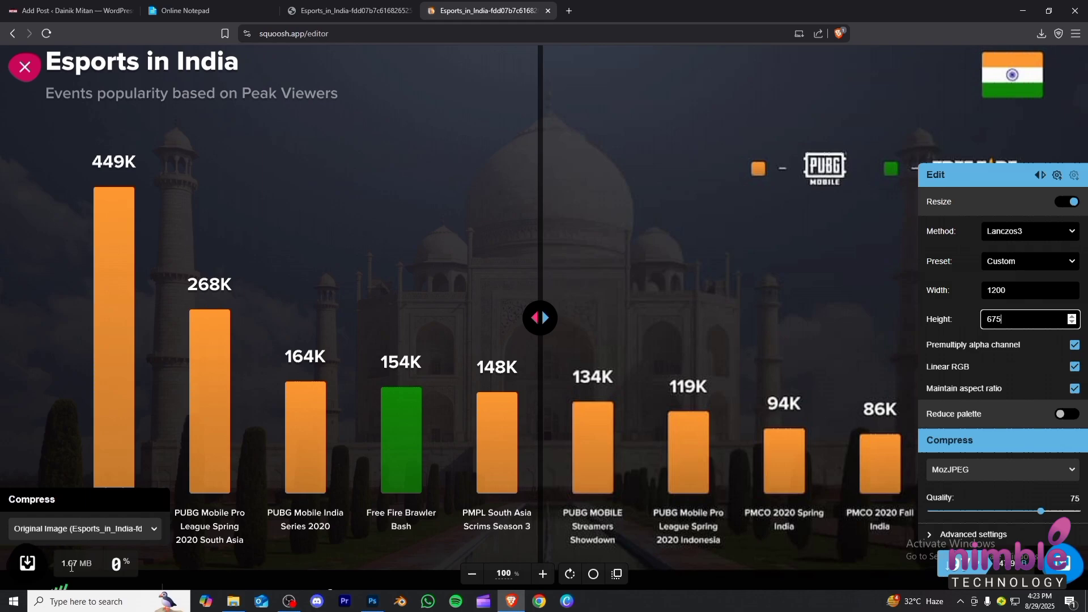
pyautogui.moveTo(540, 318); pyautogui.dragTo(706, 318)
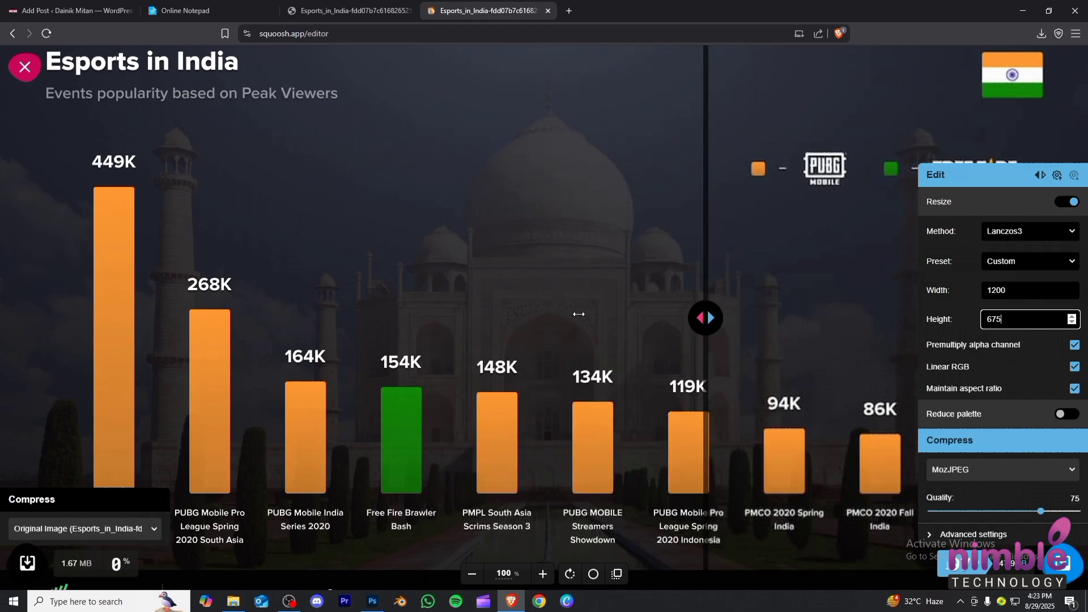
pyautogui.moveTo(579, 314); pyautogui.dragTo(632, 318)
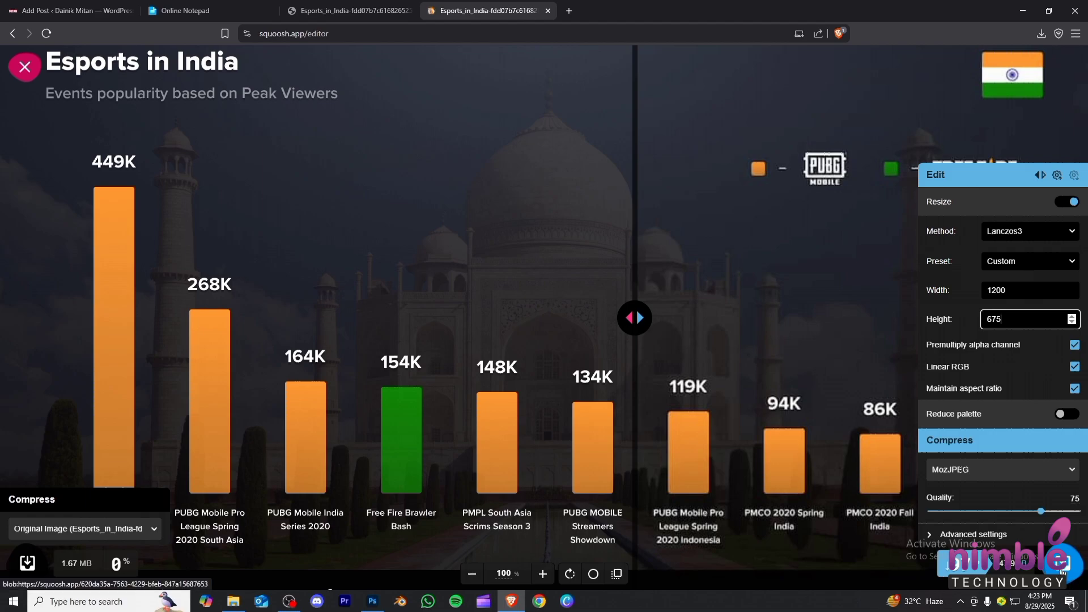
# Download the compressed JPG to the Downloads folder under the file name Data
pyautogui.click(1060, 568)
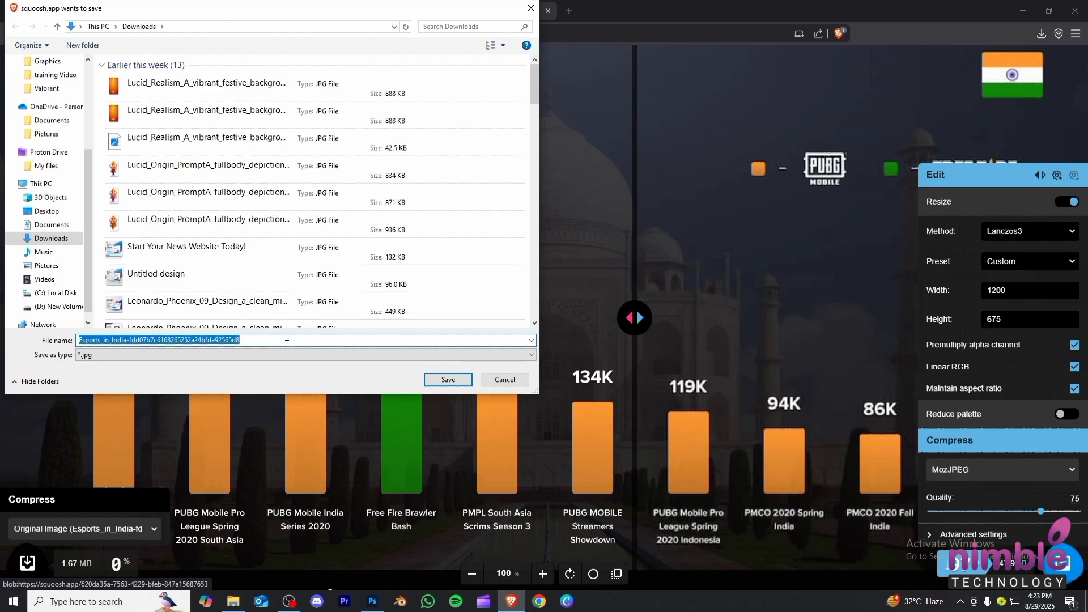
pyautogui.press('BackSpace')
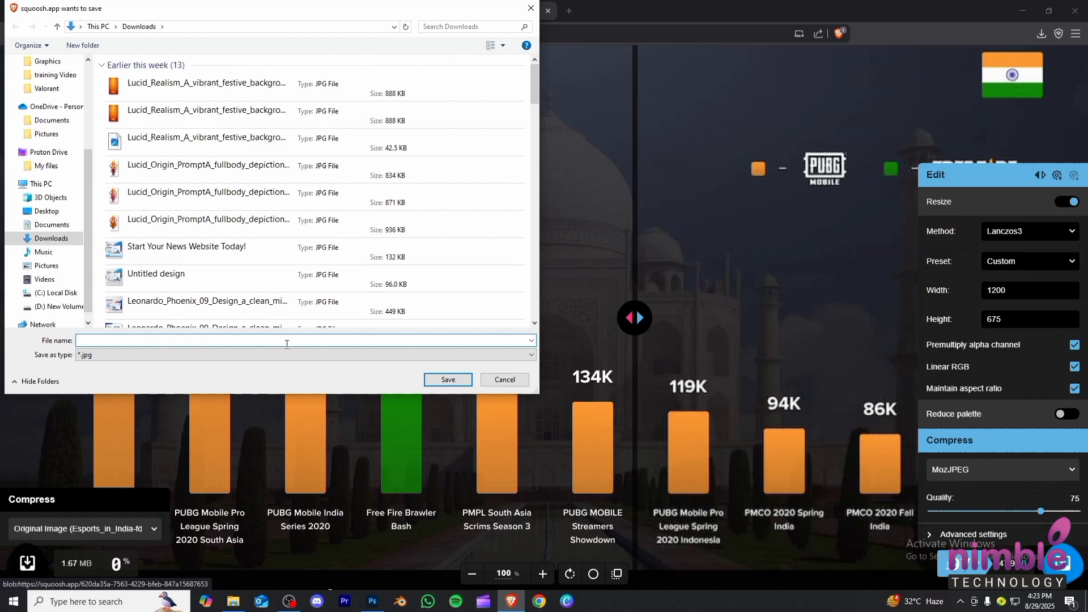
pyautogui.write('Data')
pyautogui.press('Return')
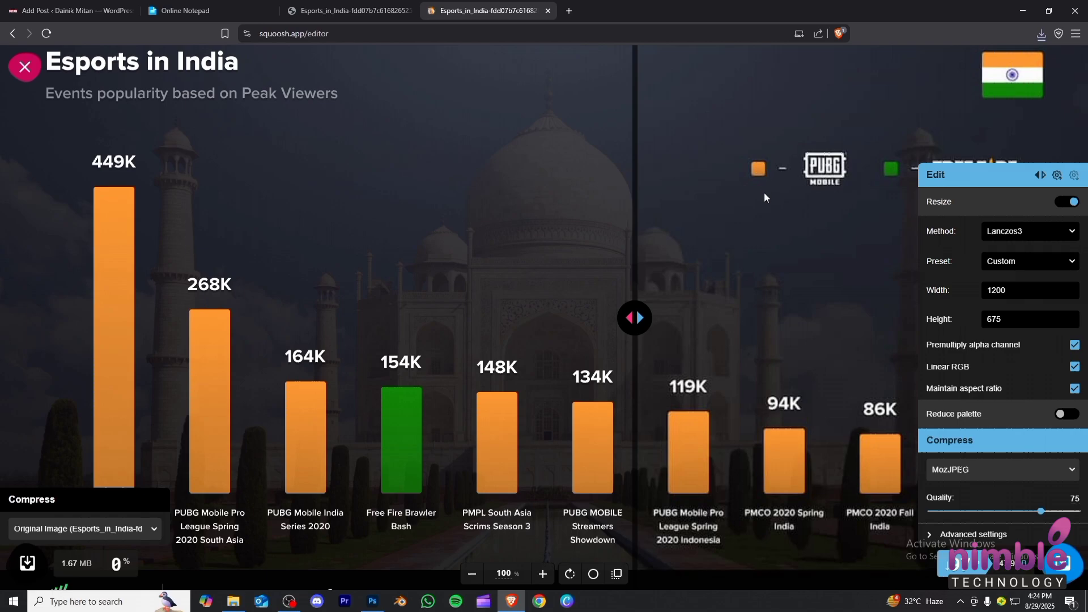
# Switch to the WordPress post and try to insert an image block directly above the heading "5. चुनौतियाँ"
pyautogui.click(72, 10)
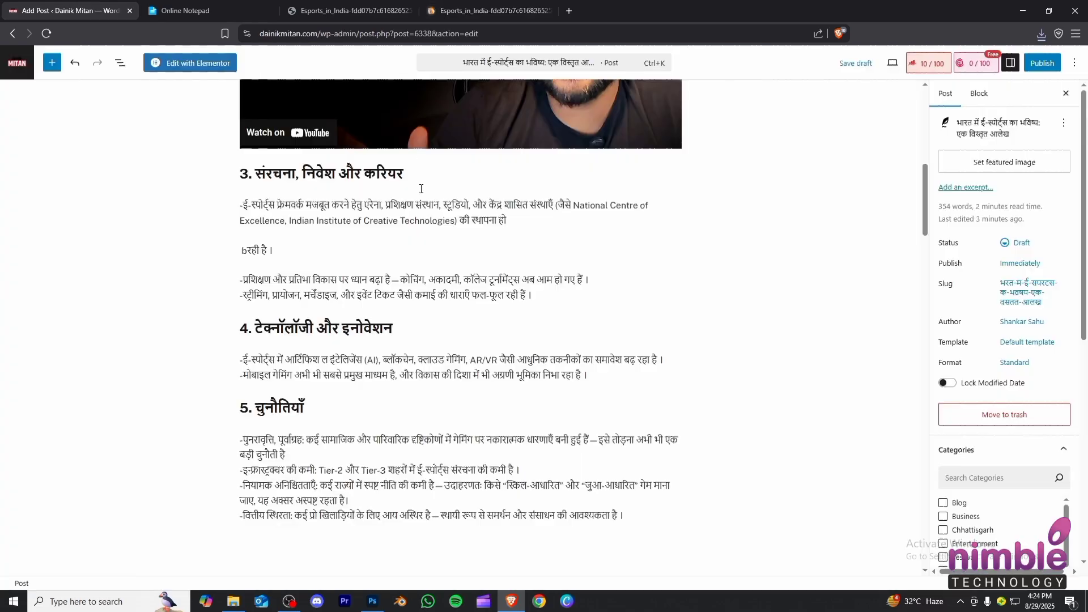
pyautogui.moveTo(460, 315)
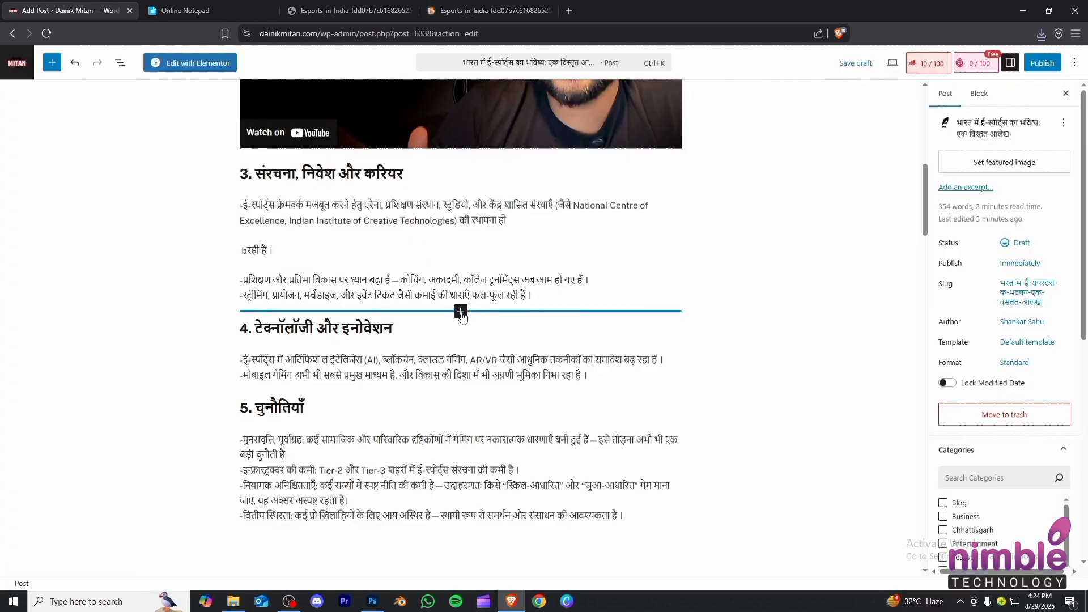
pyautogui.scroll(-6, 458, 242)
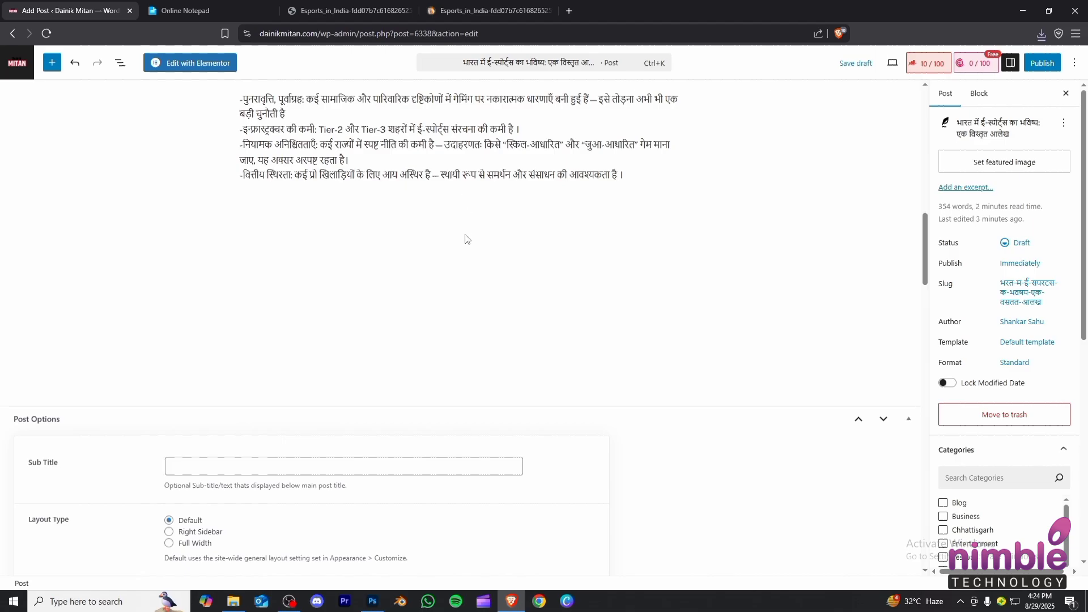
pyautogui.scroll(3, 467, 238)
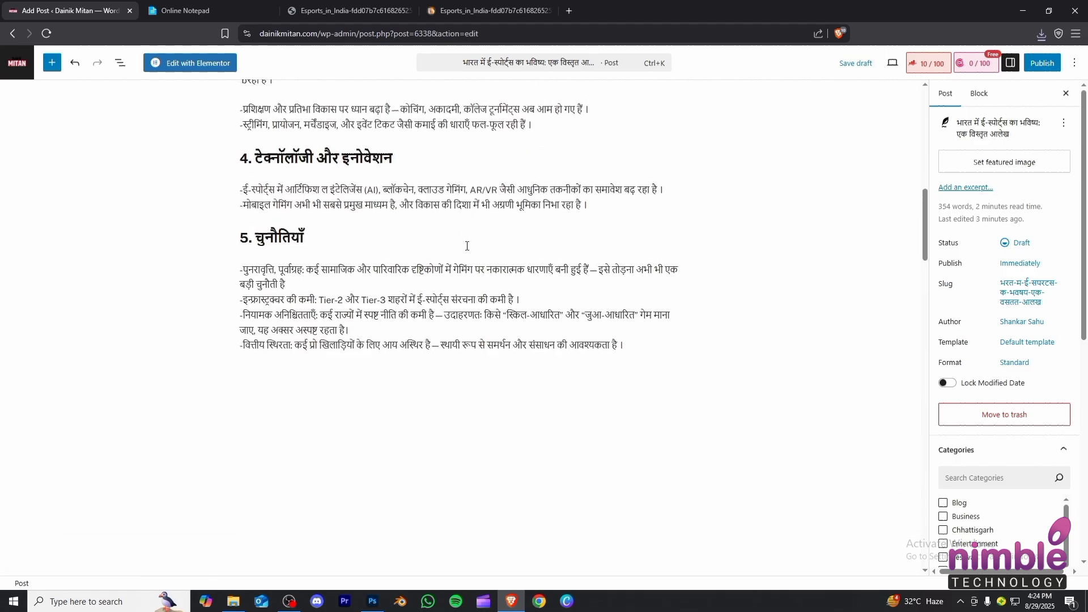
pyautogui.click(461, 220)
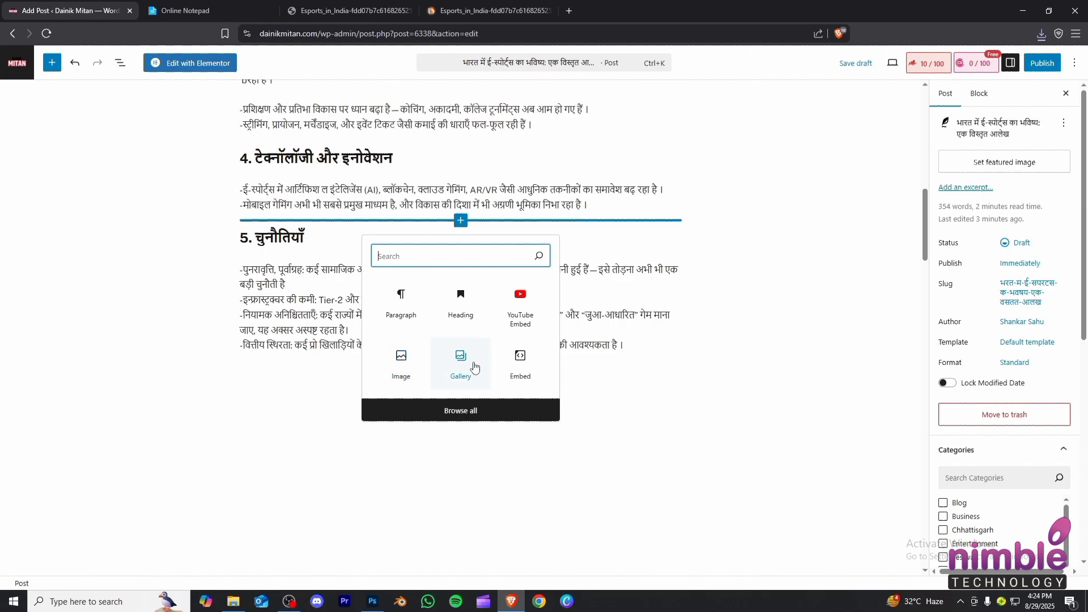
pyautogui.click(404, 360)
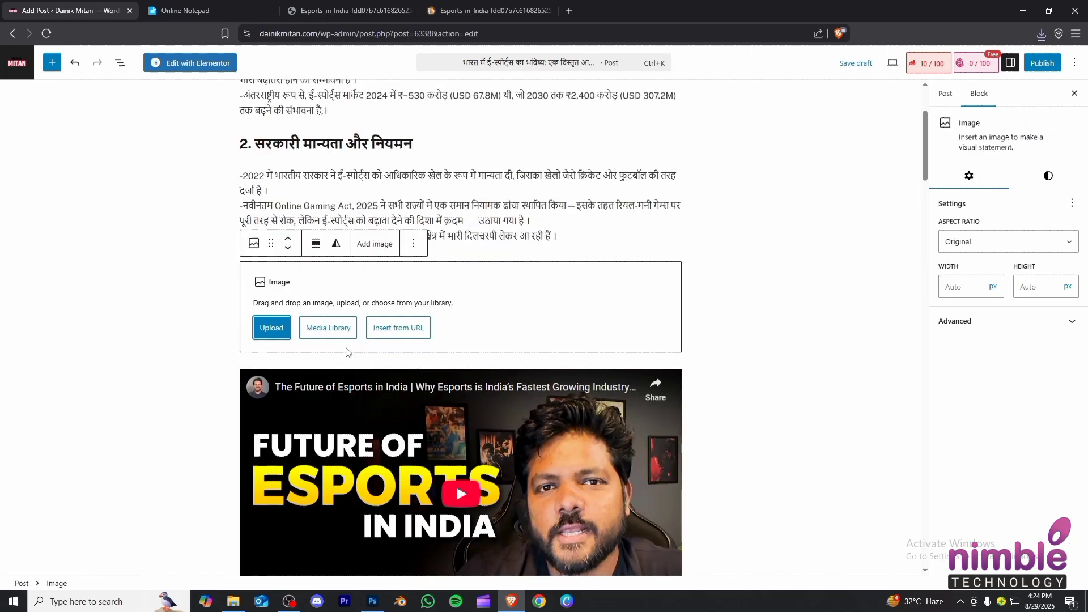
# Upload the Data image from the Downloads folder to the media library
pyautogui.click(339, 331)
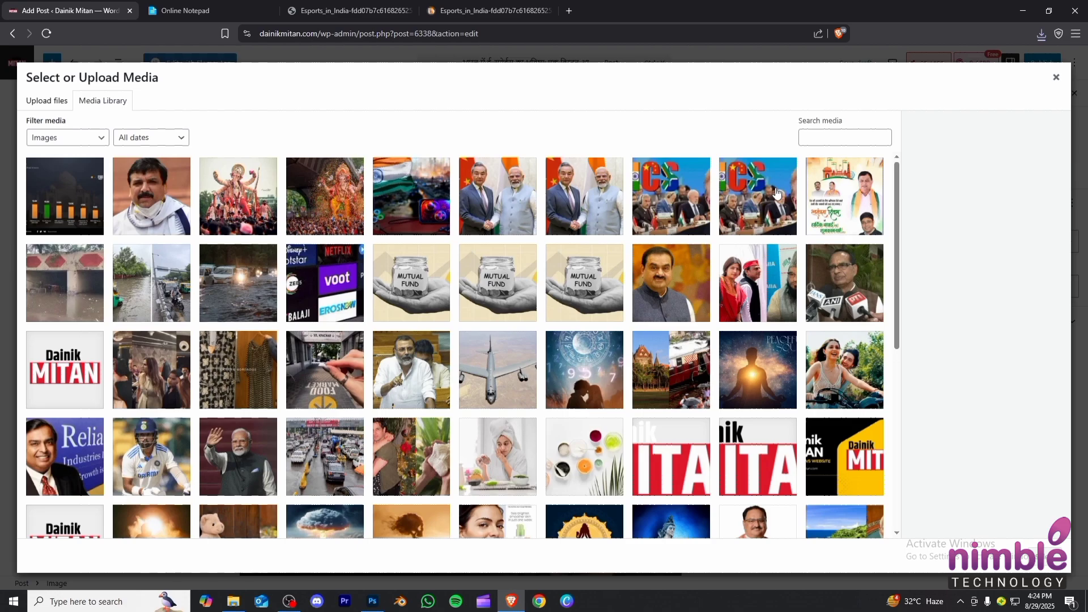
pyautogui.click(48, 104)
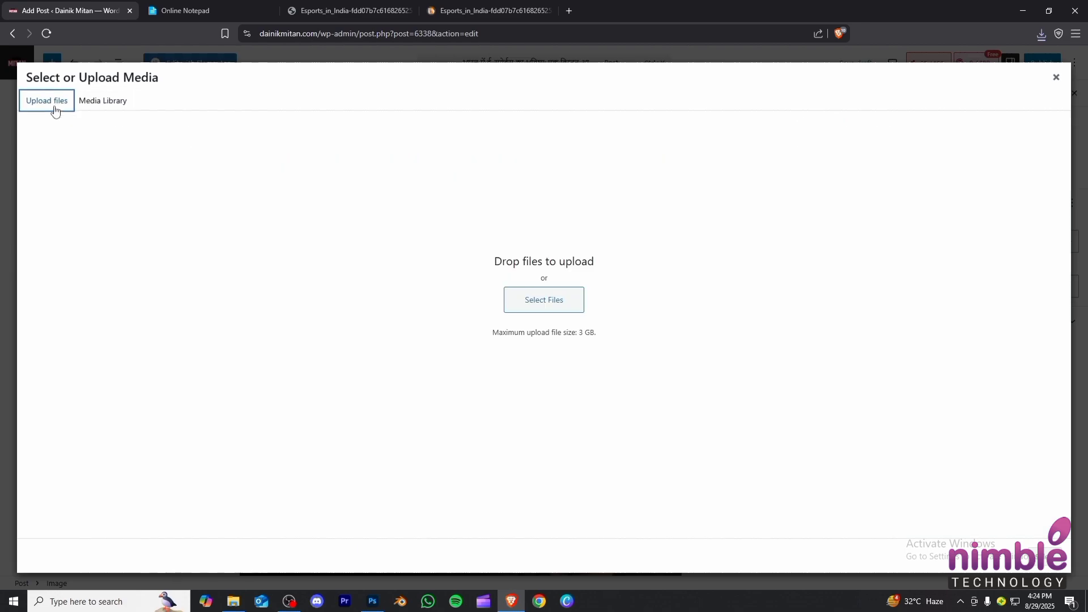
pyautogui.click(103, 100)
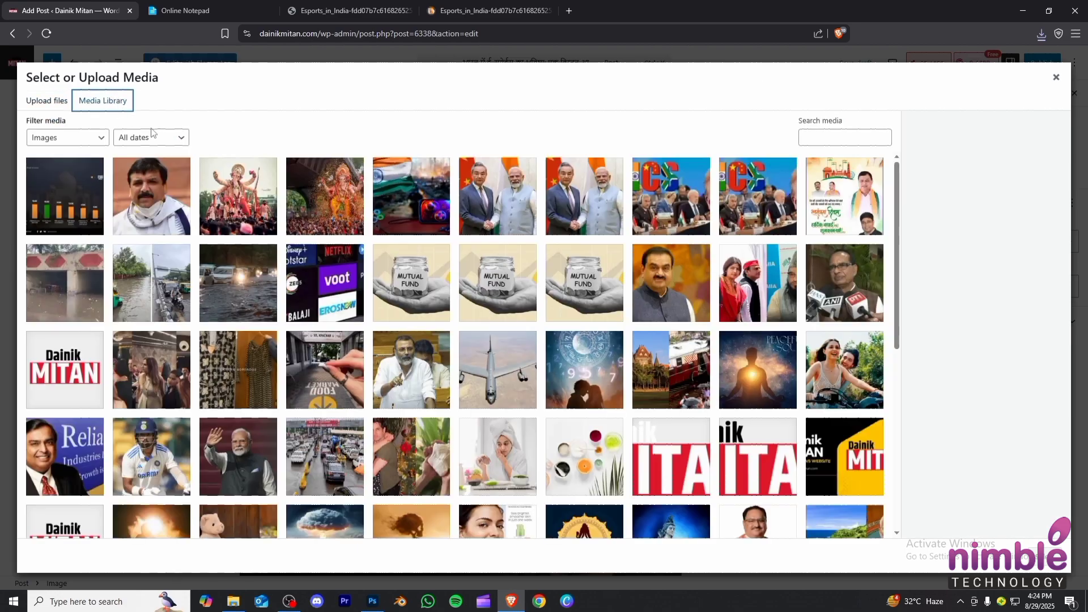
pyautogui.click(57, 105)
pyautogui.click(509, 301)
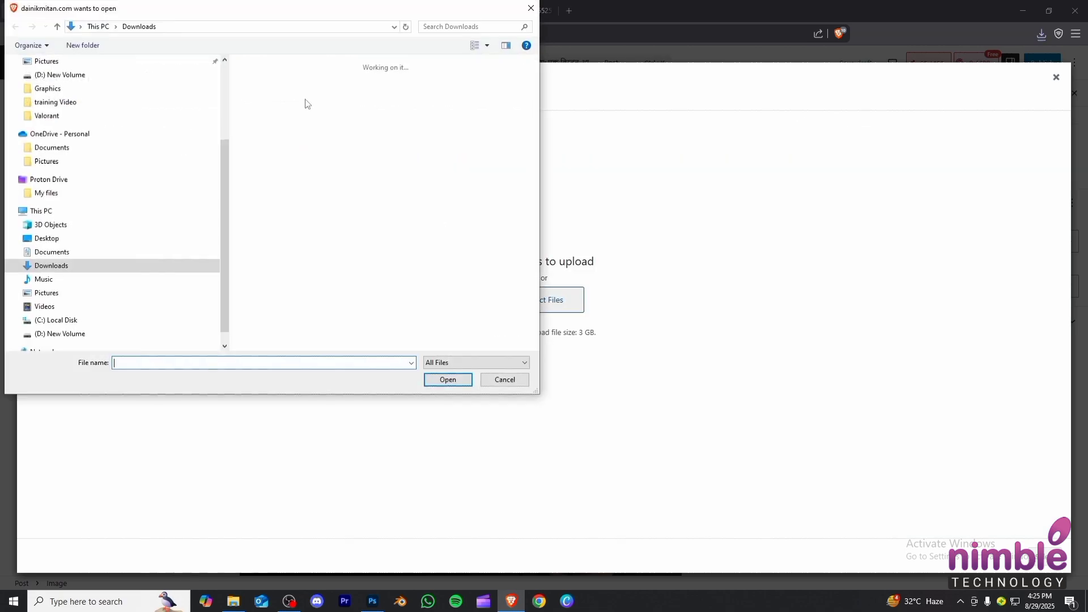
pyautogui.click(315, 90)
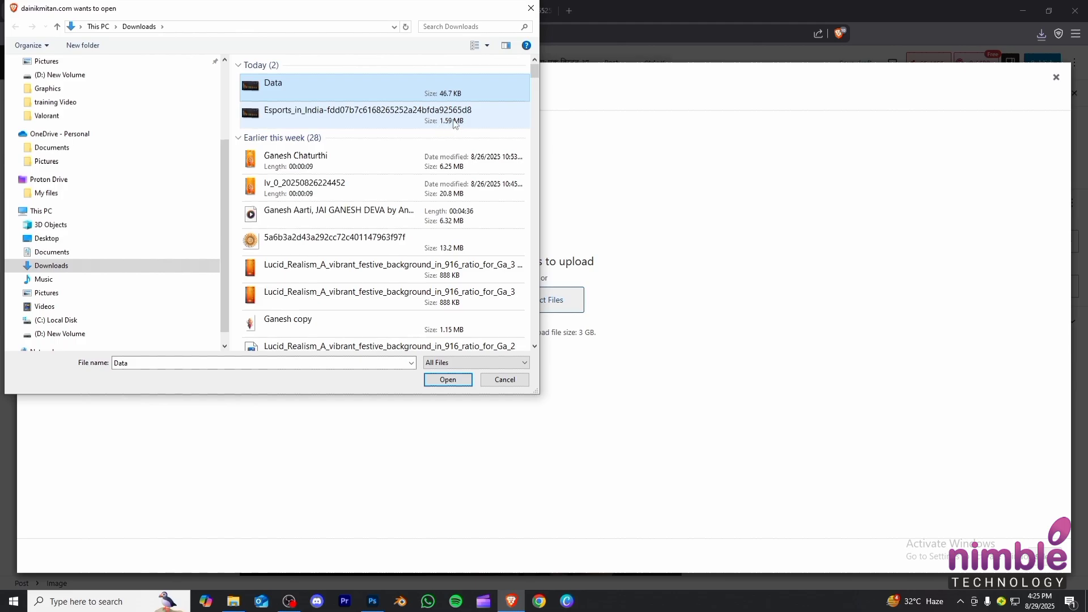
pyautogui.click(456, 381)
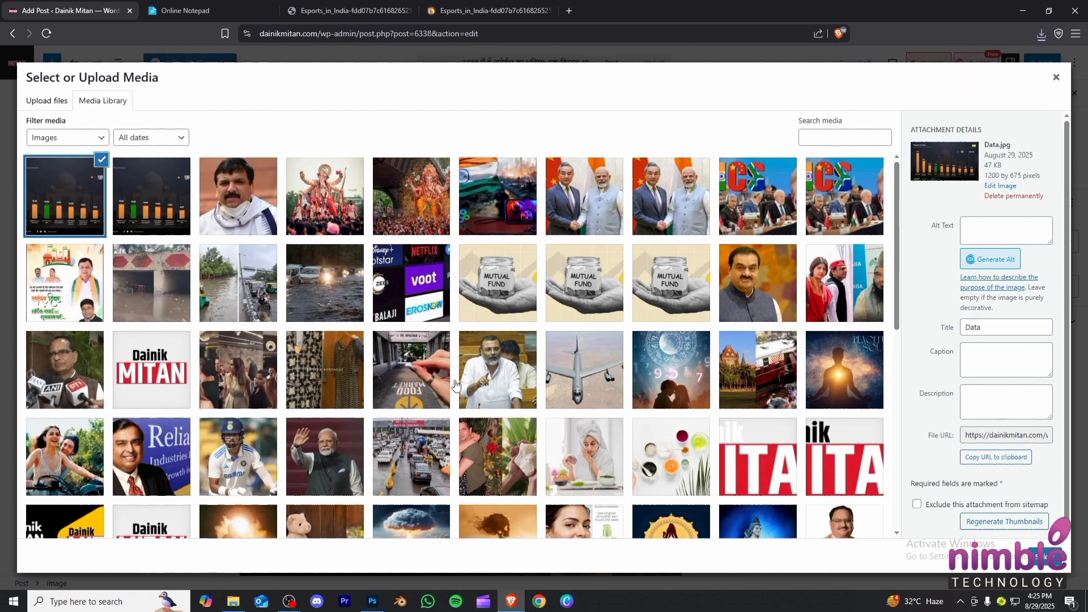
# Check the uploaded Data.jpg's pixel dimensions in its attachment details and insert the image into the post
pyautogui.tripleClick(987, 177)
pyautogui.click(987, 177)
pyautogui.tripleClick(1028, 175)
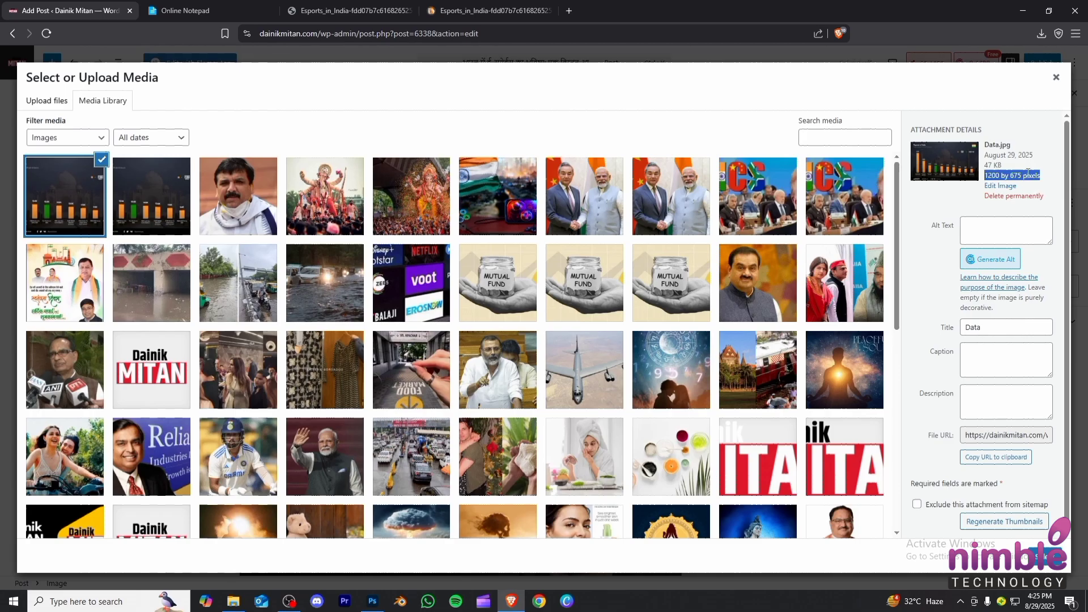
pyautogui.click(1045, 163)
pyautogui.scroll(-1, 1048, 215)
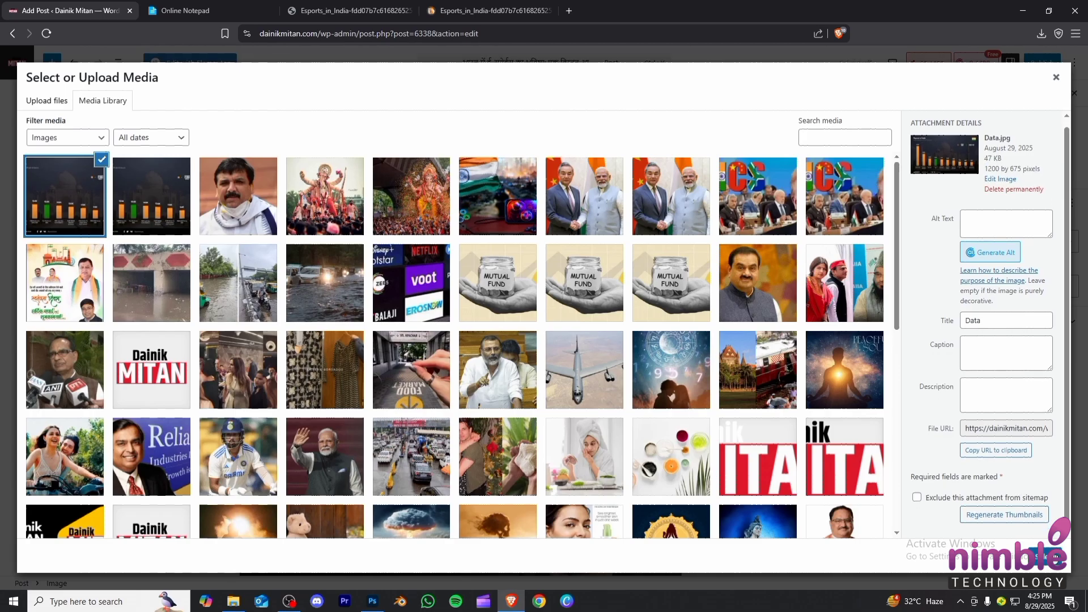
pyautogui.click(1047, 553)
pyautogui.scroll(-4, 662, 295)
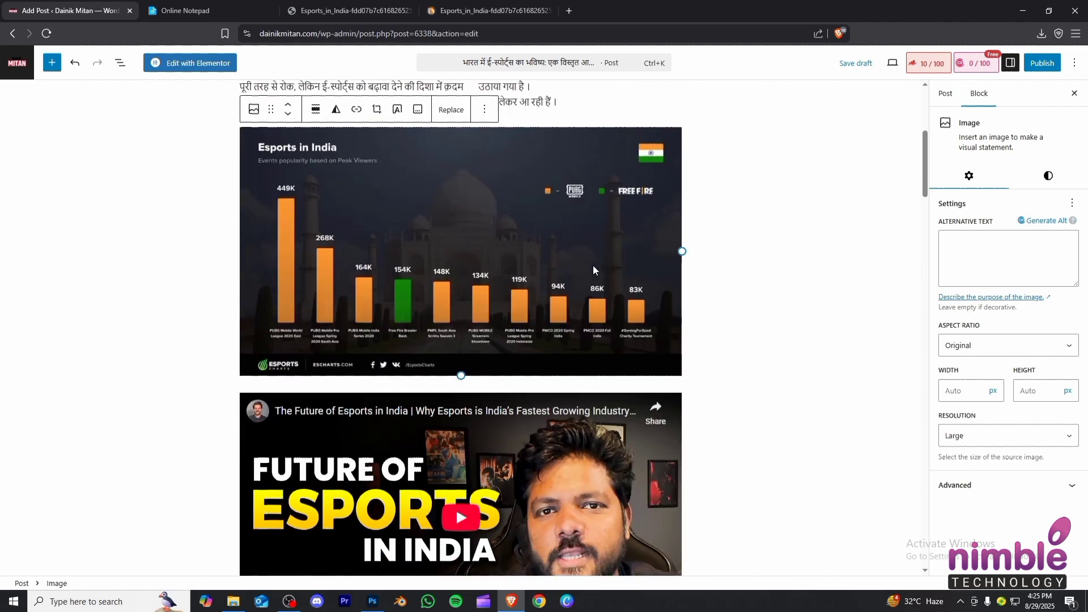
# Review the image's placement in the post and delete the Esports in India image block above the embedded video
pyautogui.scroll(3, 396, 312)
pyautogui.scroll(-10, 572, 232)
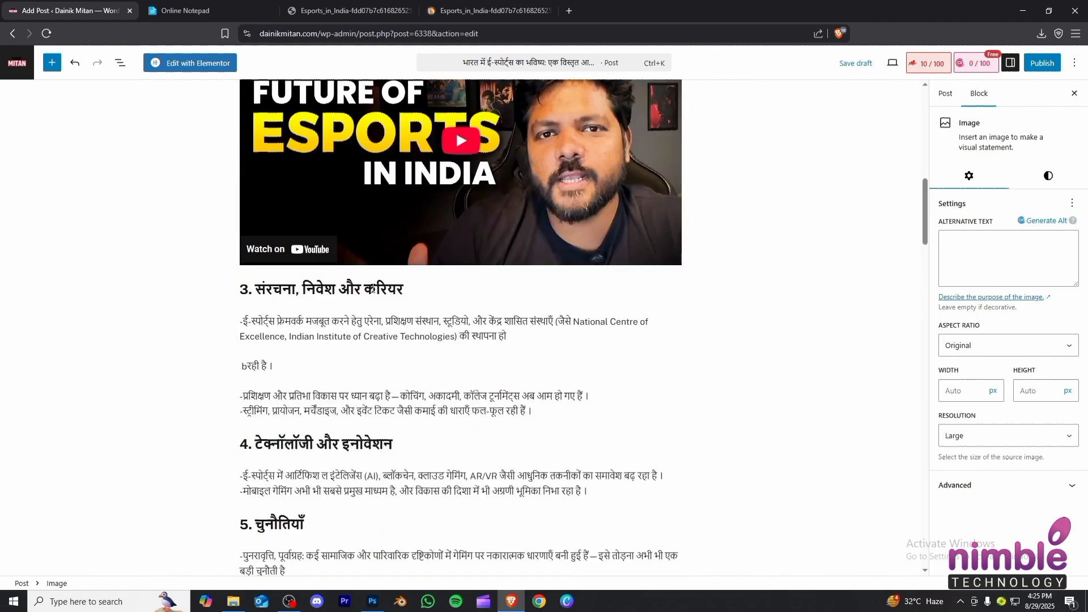
pyautogui.scroll(15, 571, 232)
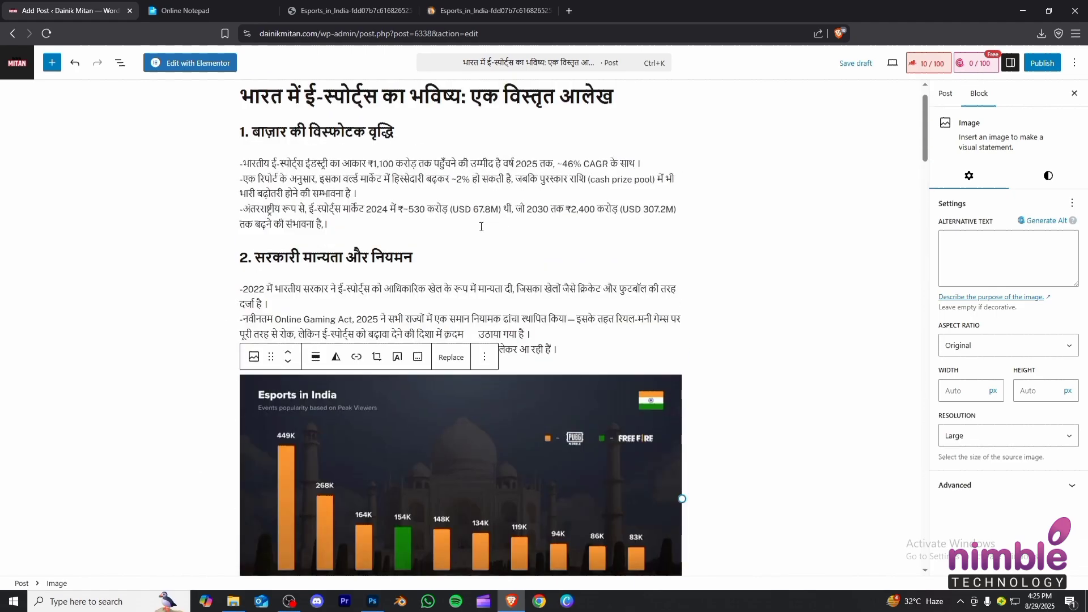
pyautogui.click(486, 363)
pyautogui.scroll(-2, 518, 323)
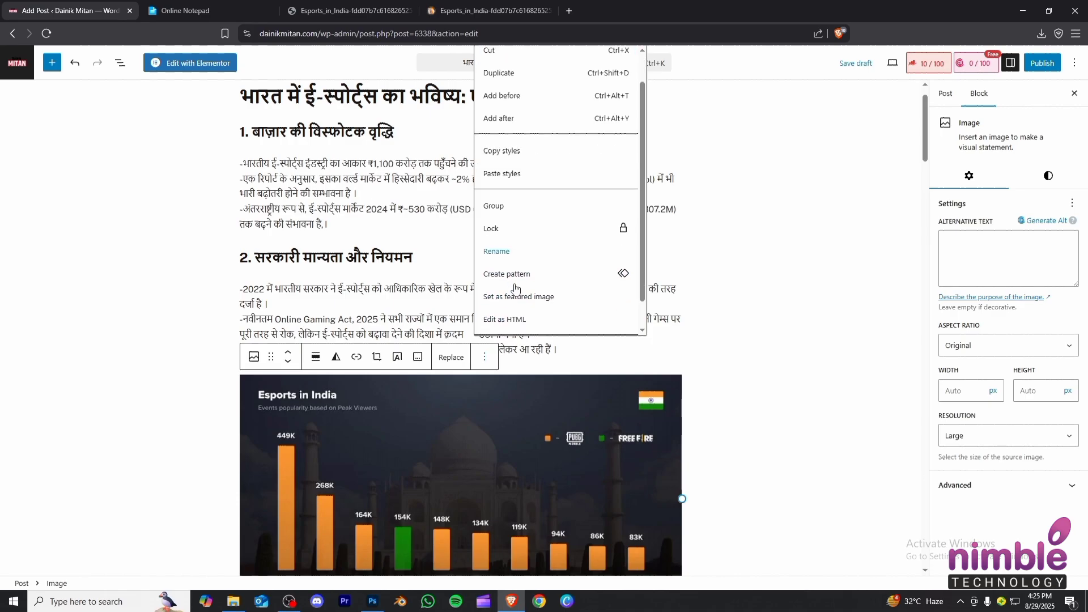
pyautogui.click(517, 321)
# Assign the post to the Sports and National categories
pyautogui.scroll(-10, 220, 314)
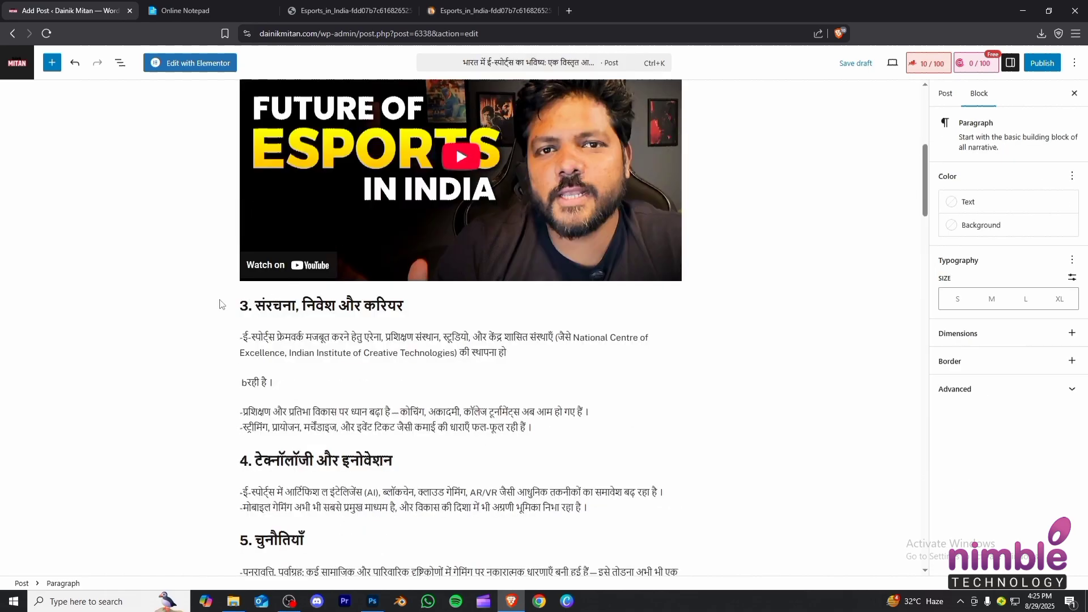
pyautogui.scroll(4, 220, 314)
pyautogui.scroll(2, 570, 123)
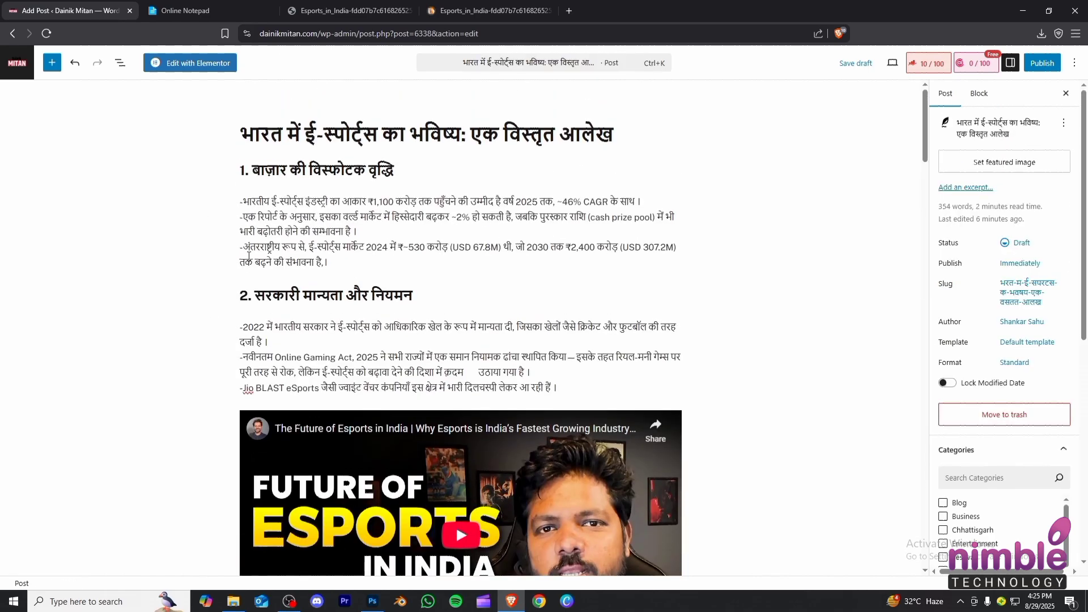
pyautogui.scroll(-2, 1024, 284)
pyautogui.scroll(-2, 1024, 284)
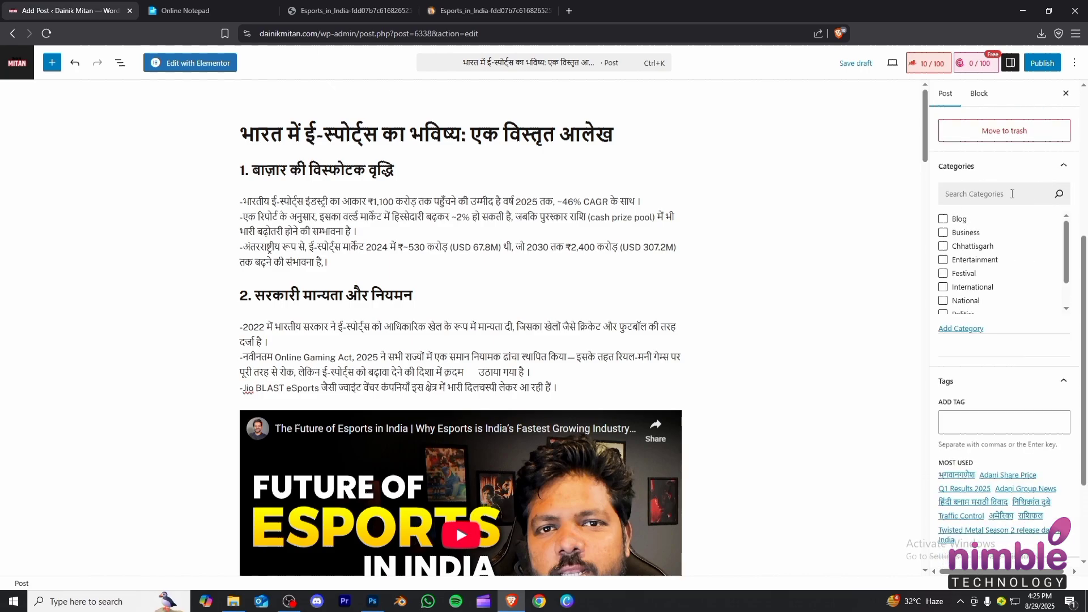
pyautogui.scroll(-1, 958, 253)
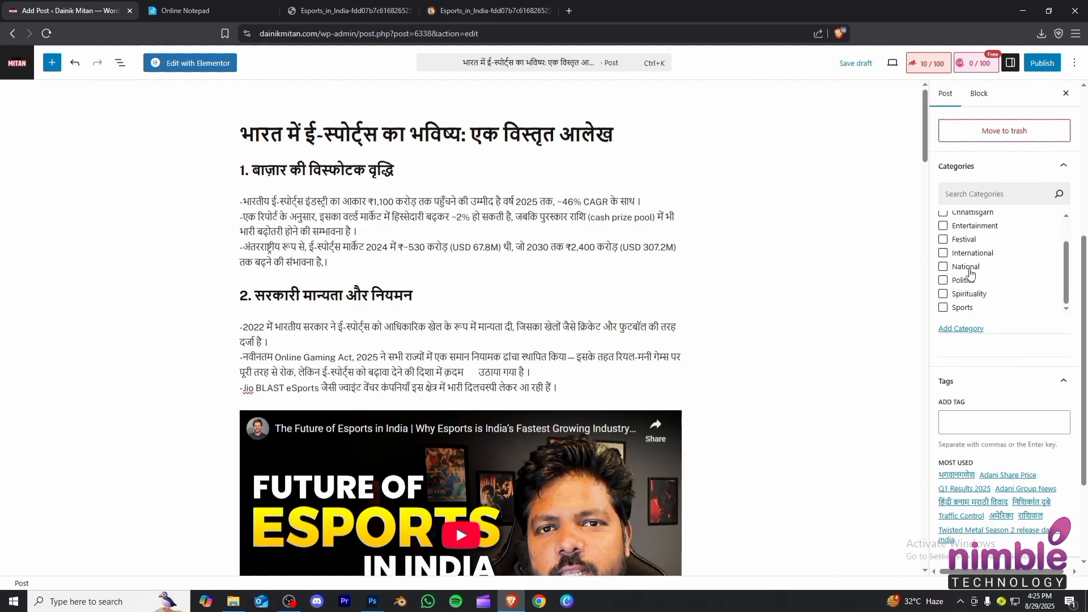
pyautogui.click(942, 308)
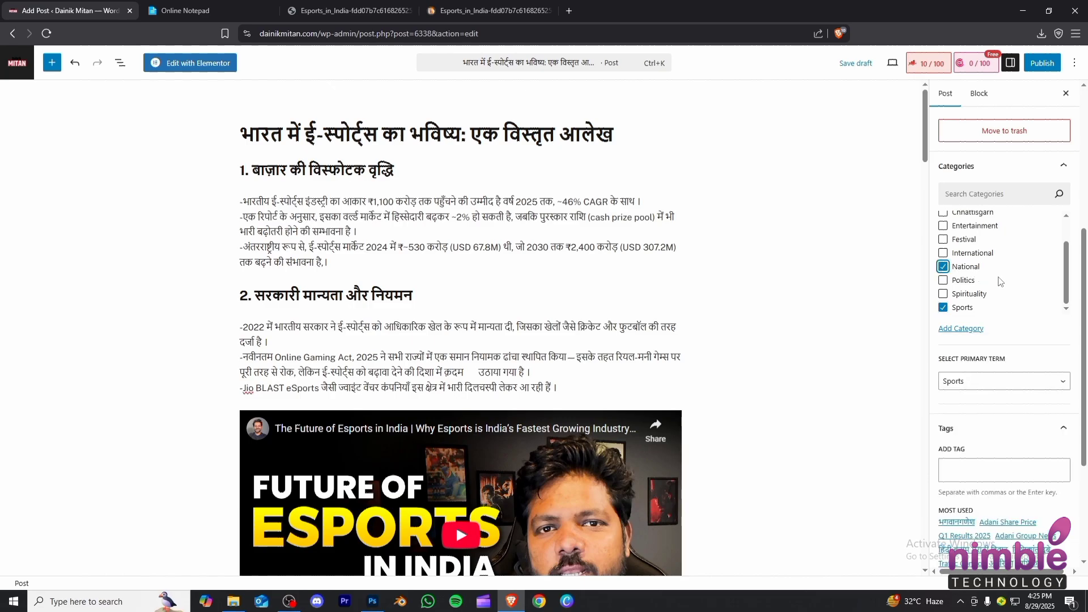
# Copy the hashtags from the tags line in Online Notepad and paste them into the WordPress post's Add Tag field
pyautogui.scroll(-2, 1003, 272)
pyautogui.click(982, 293)
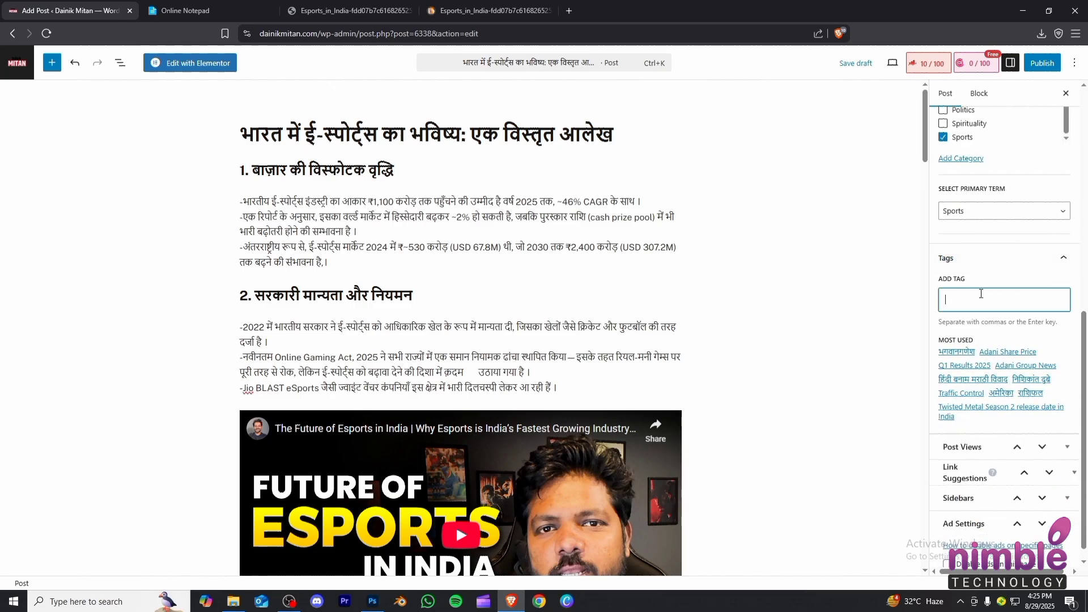
pyautogui.click(352, 10)
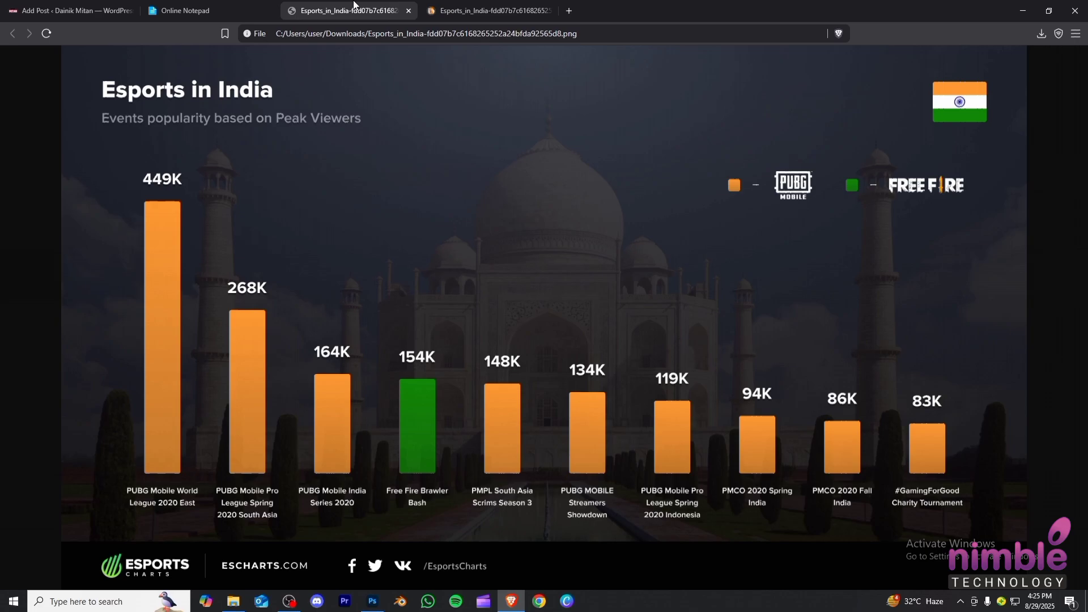
pyautogui.click(193, 10)
pyautogui.moveTo(445, 525); pyautogui.dragTo(251, 524)
pyautogui.rightClick(251, 524)
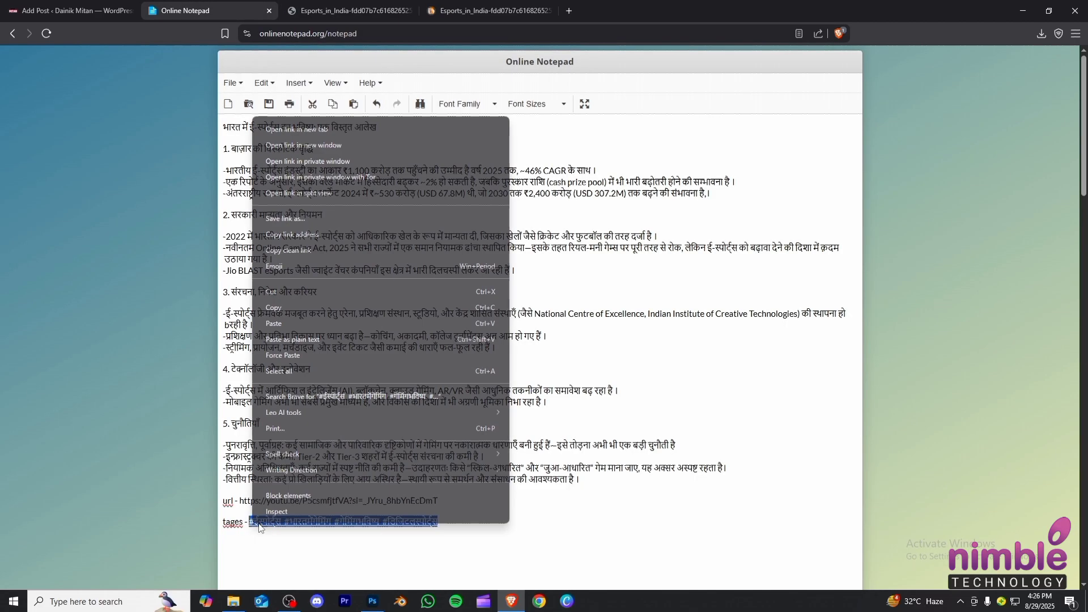
pyautogui.click(345, 303)
pyautogui.click(106, 4)
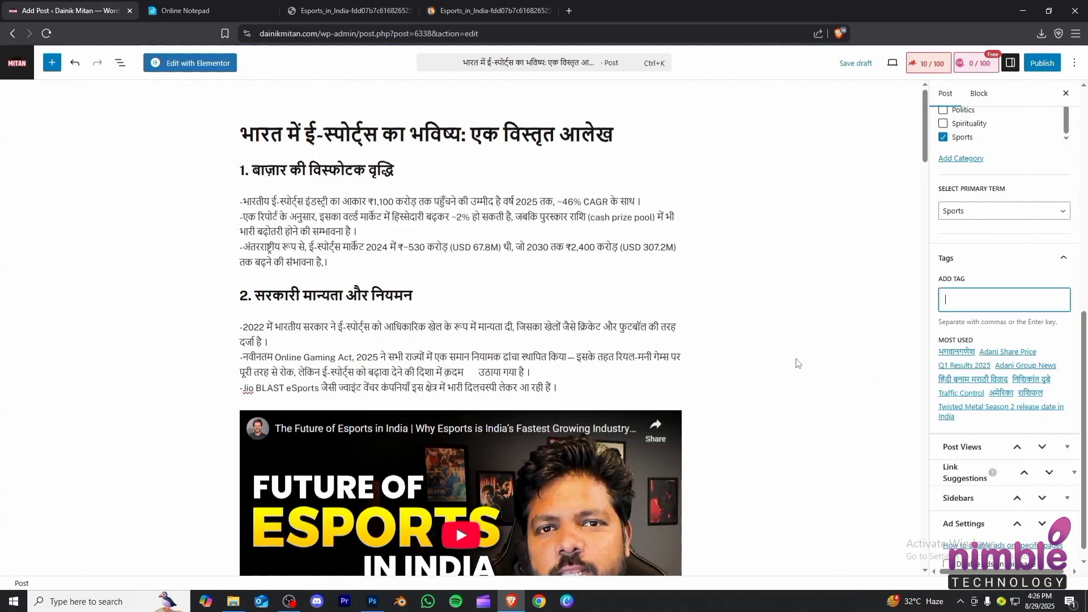
pyautogui.hotkey('ctrl', 'v')
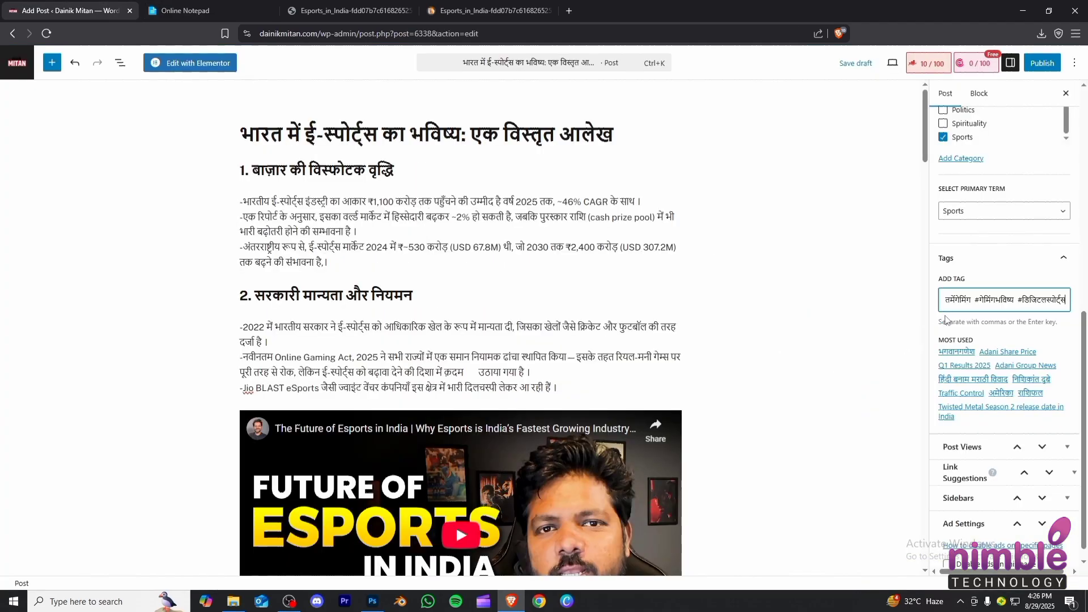
# Publish the e-sports post and open its live page on the site
pyautogui.scroll(10, 992, 316)
pyautogui.click(1043, 63)
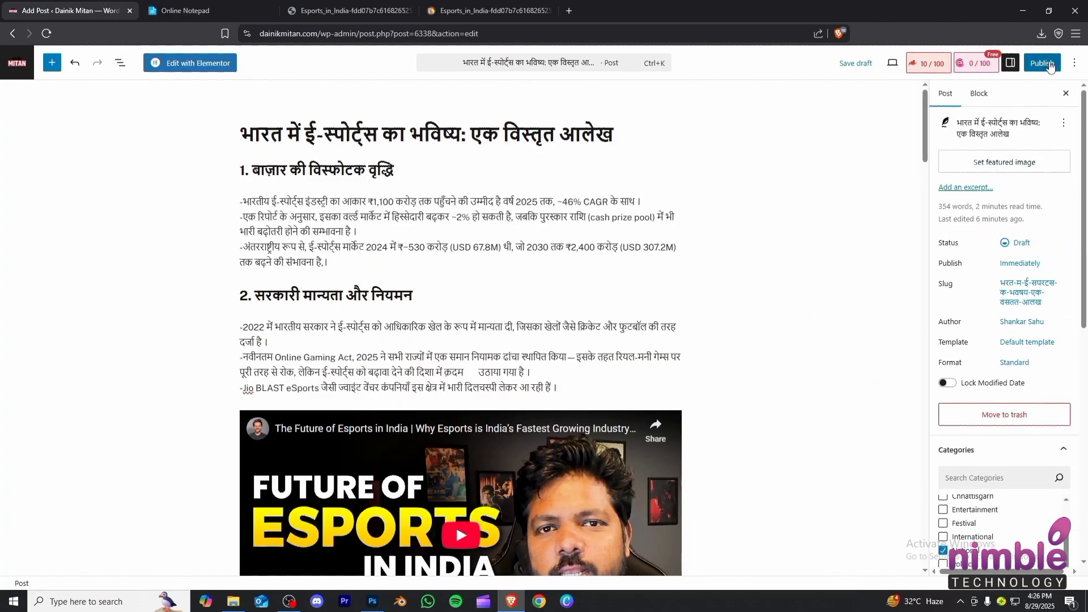
pyautogui.click(1048, 63)
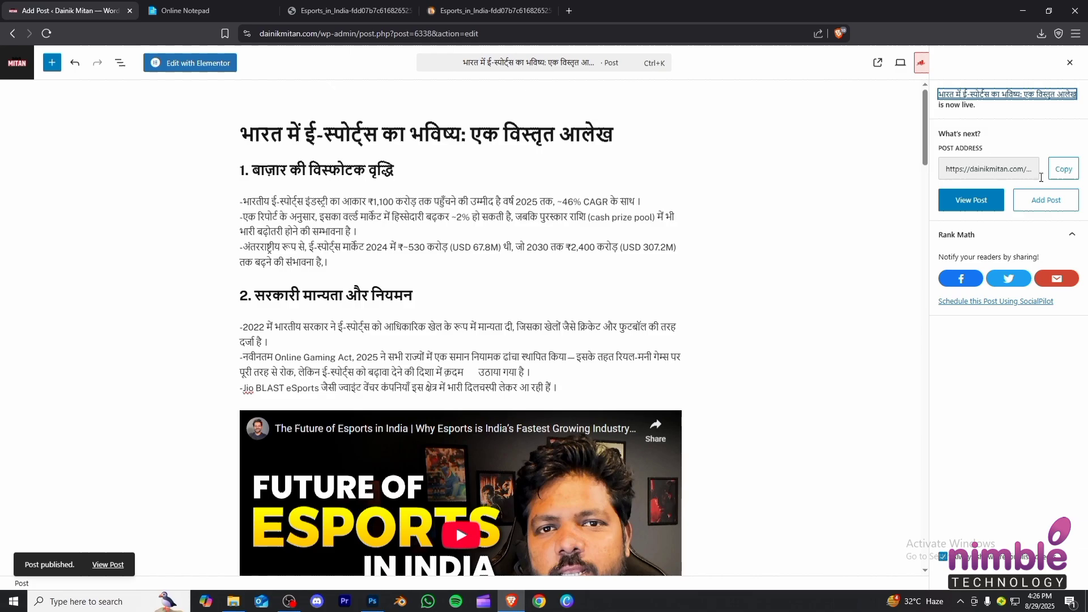
pyautogui.click(987, 201)
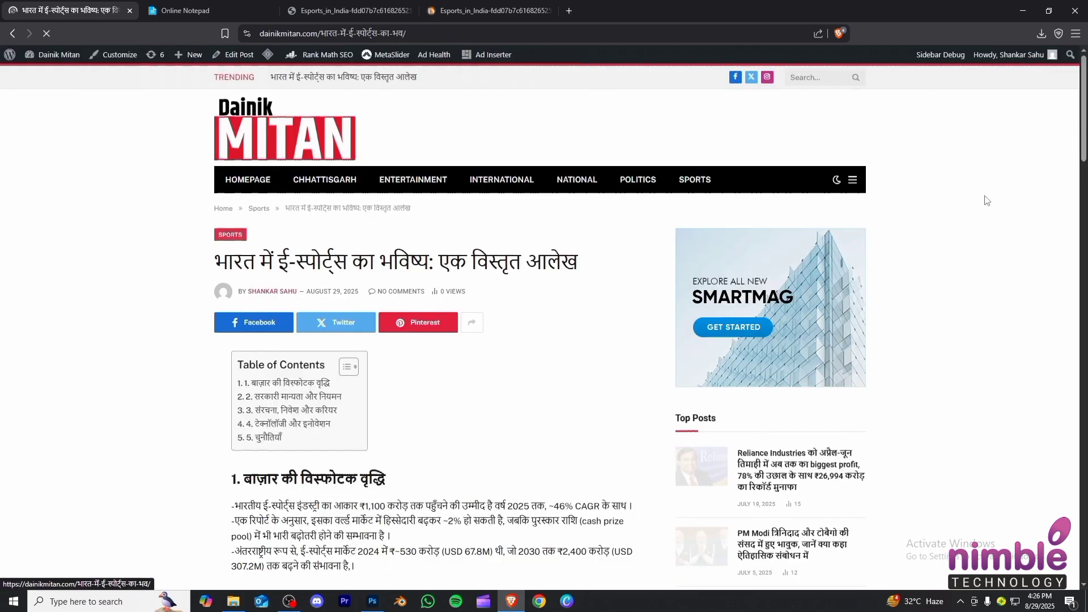
# Check the published post's title and first two sections, and test the embedded YouTube video by playing and pausing it
pyautogui.moveTo(216, 261); pyautogui.dragTo(552, 260)
pyautogui.scroll(-6, 552, 259)
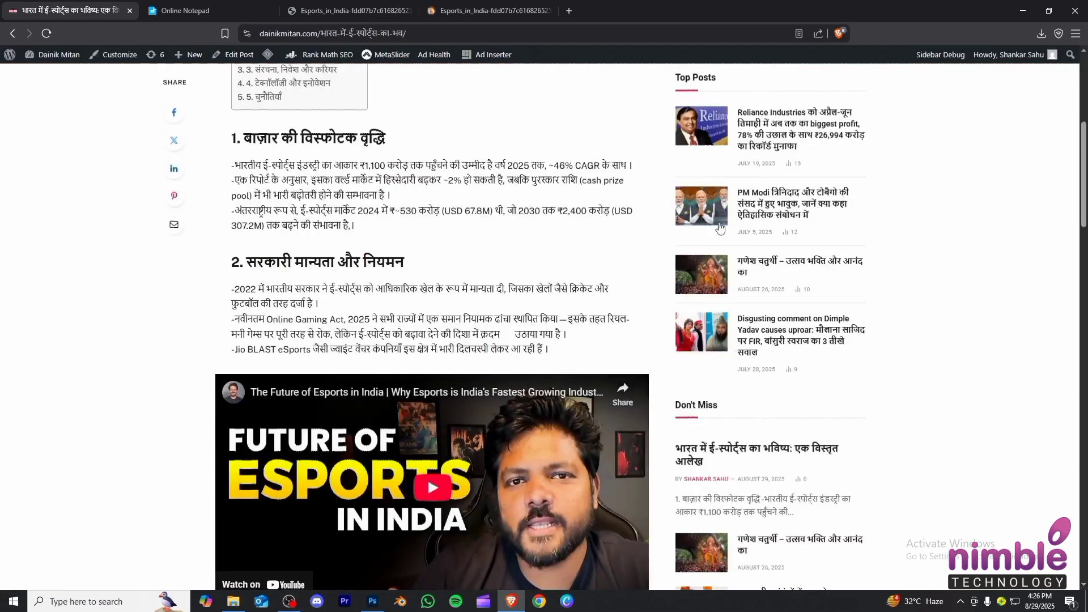
pyautogui.scroll(-4, 271, 128)
pyautogui.scroll(1, 271, 127)
pyautogui.scroll(3, 271, 128)
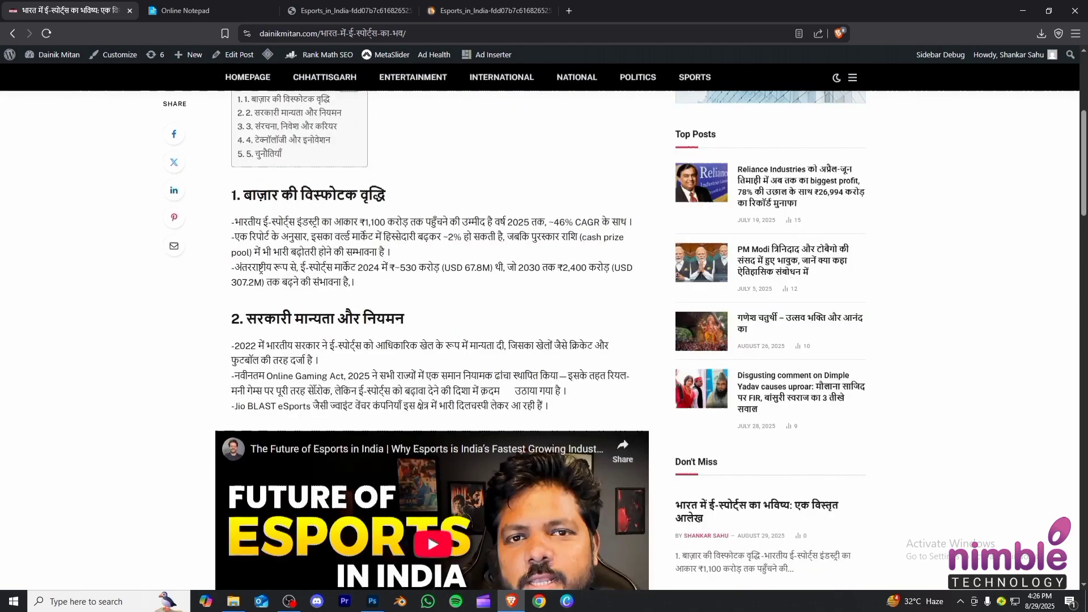
pyautogui.scroll(-5, 271, 128)
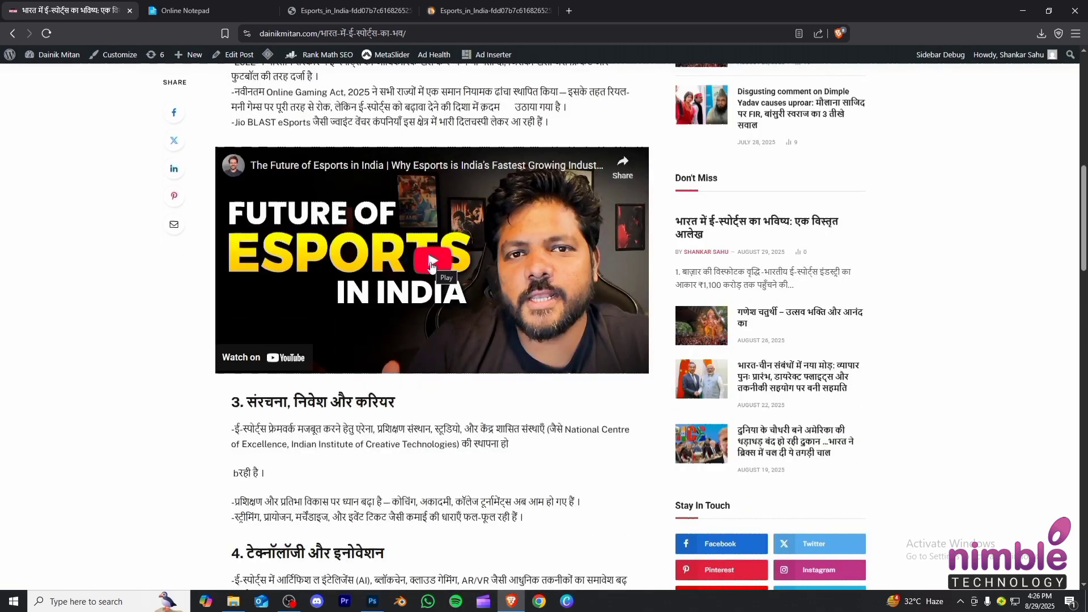
pyautogui.click(431, 264)
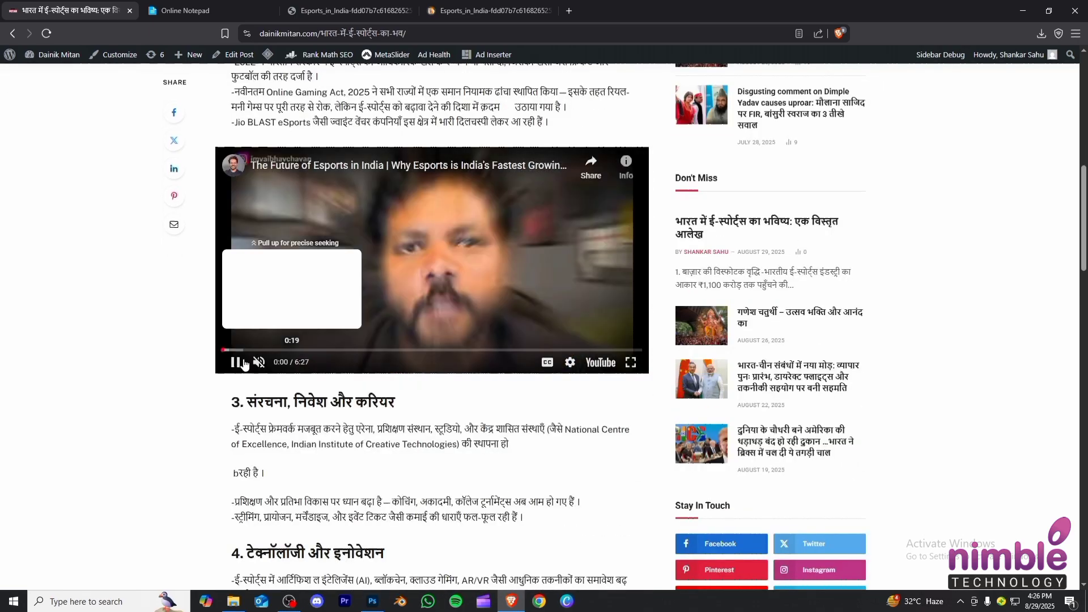
pyautogui.click(246, 219)
# Review the live post's sections 3 to 5 and the image beneath them, and return to the beginning of the article
pyautogui.scroll(-4, 389, 261)
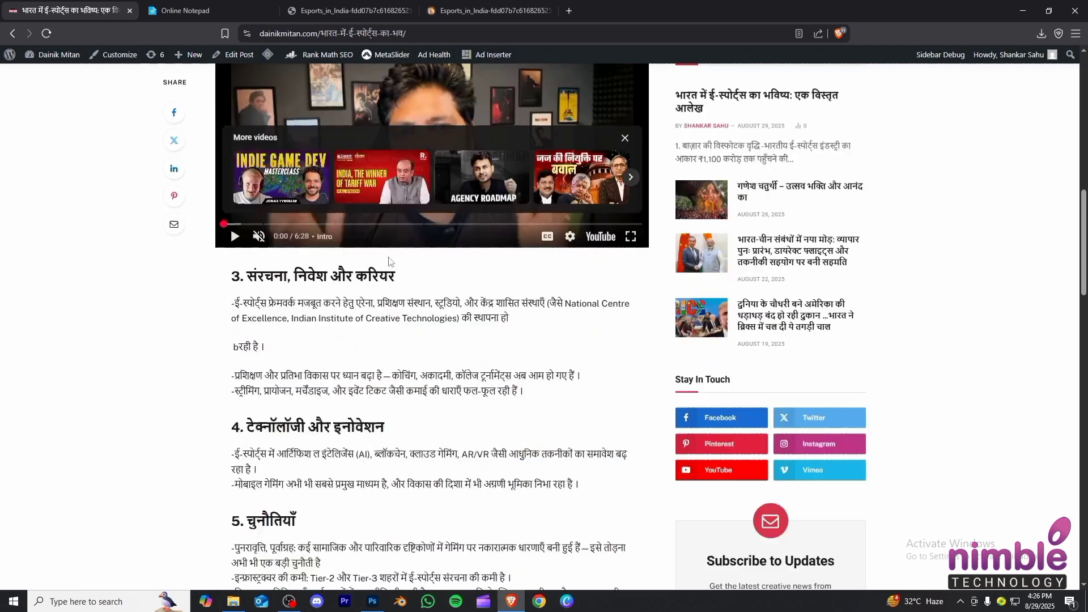
pyautogui.moveTo(231, 173); pyautogui.dragTo(416, 215)
pyautogui.click(416, 215)
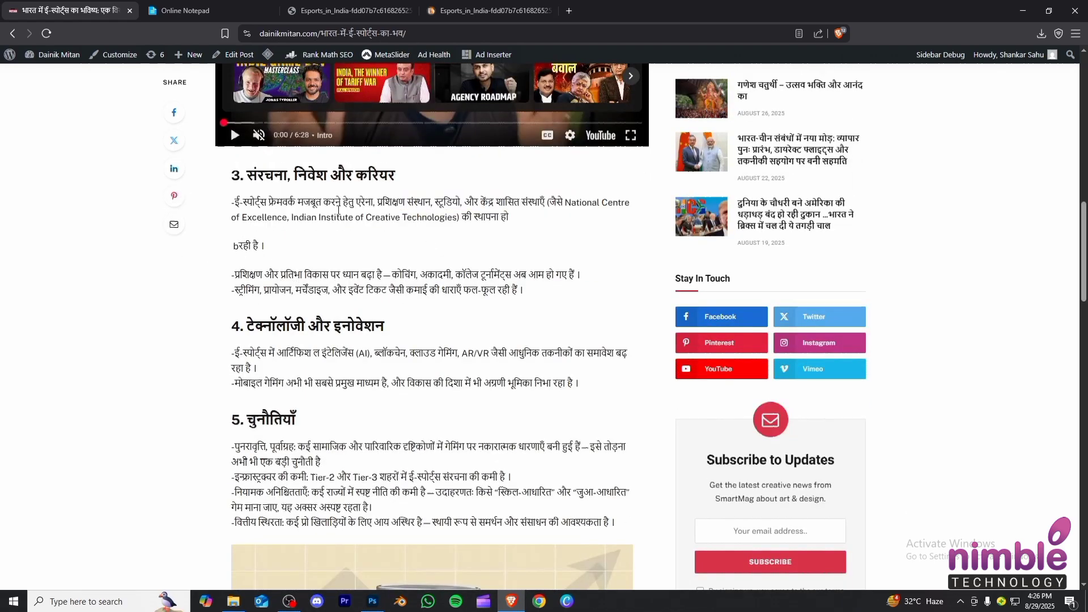
pyautogui.scroll(-6, 416, 215)
pyautogui.scroll(20, 395, 152)
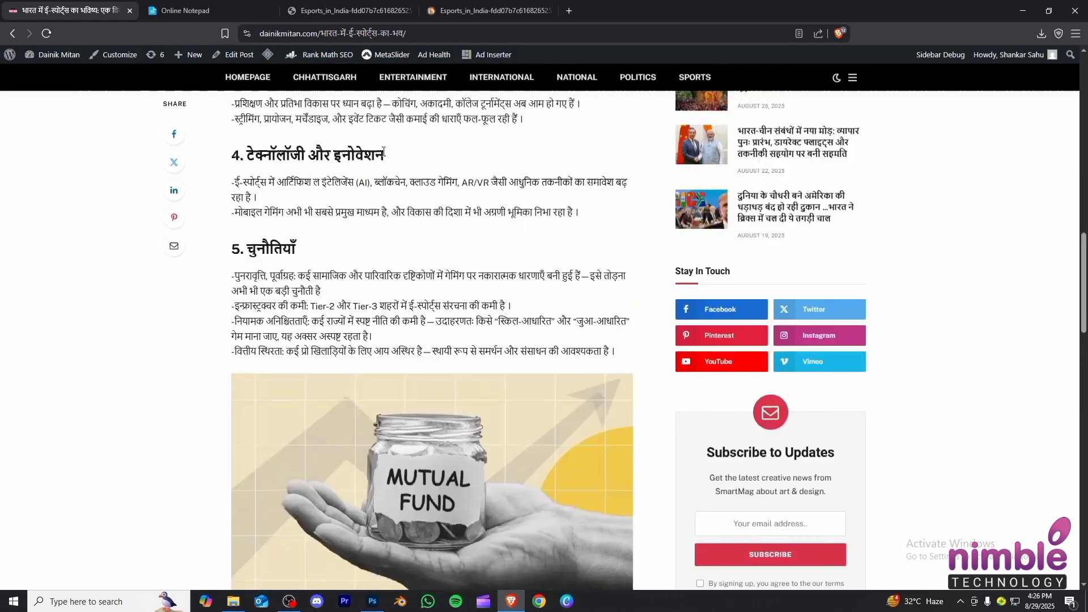